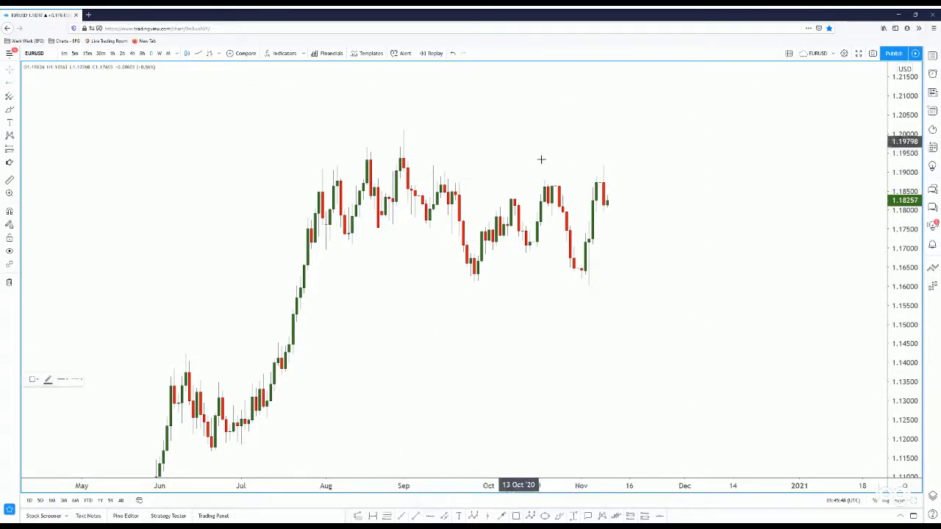
Step: Place a horizontal ray at 1.18807 from the 21 Oct high and apply the saved red template to it
click(544, 183)
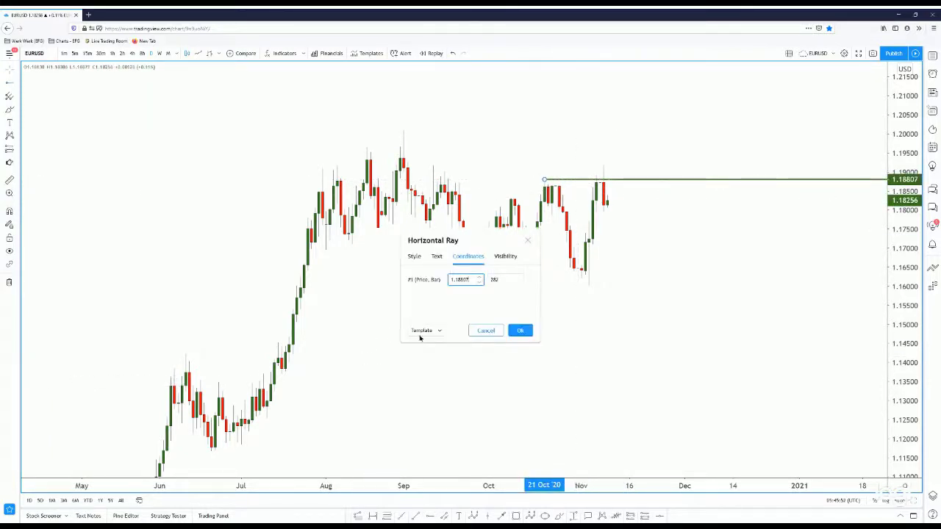
click(422, 330)
scroll(430, 445, down, 1)
click(437, 452)
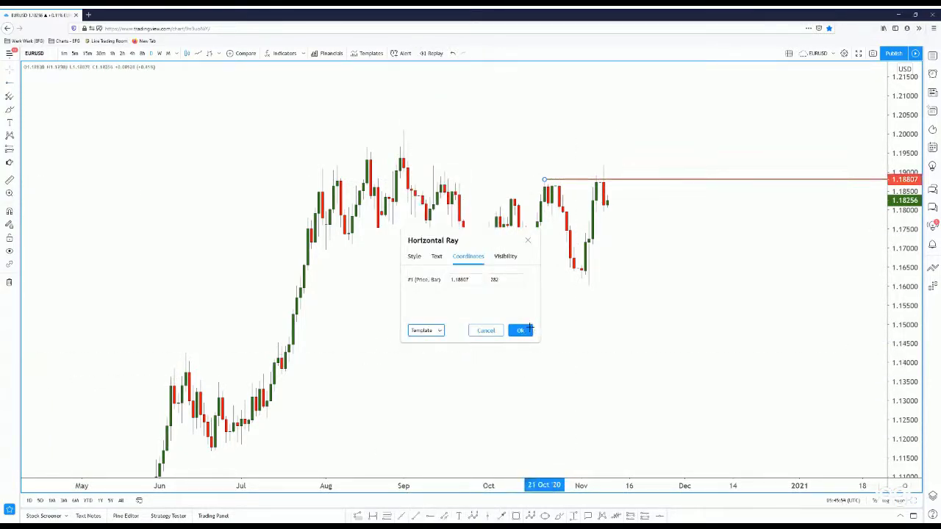
click(520, 330)
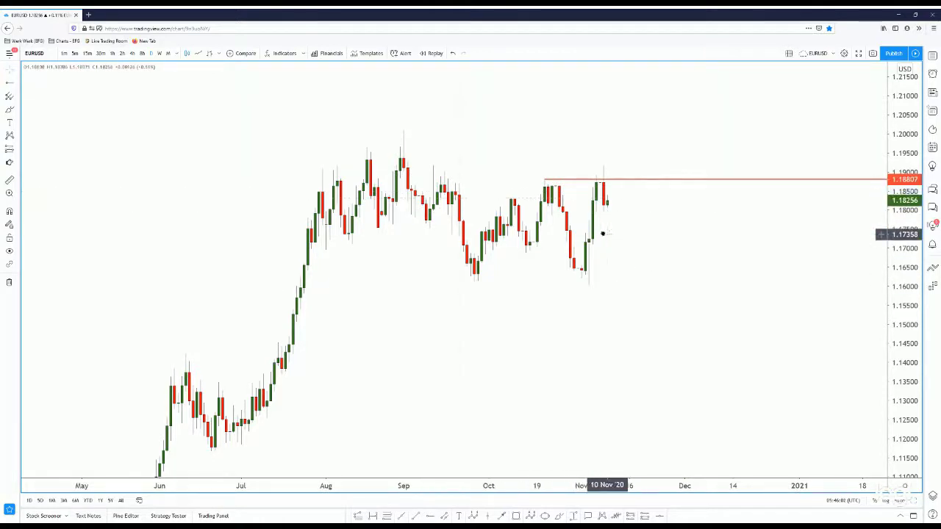
Step: Switch the EURUSD chart to the 4-hour timeframe and rescale it around the October to November price swing
drag(602, 234, 601, 233)
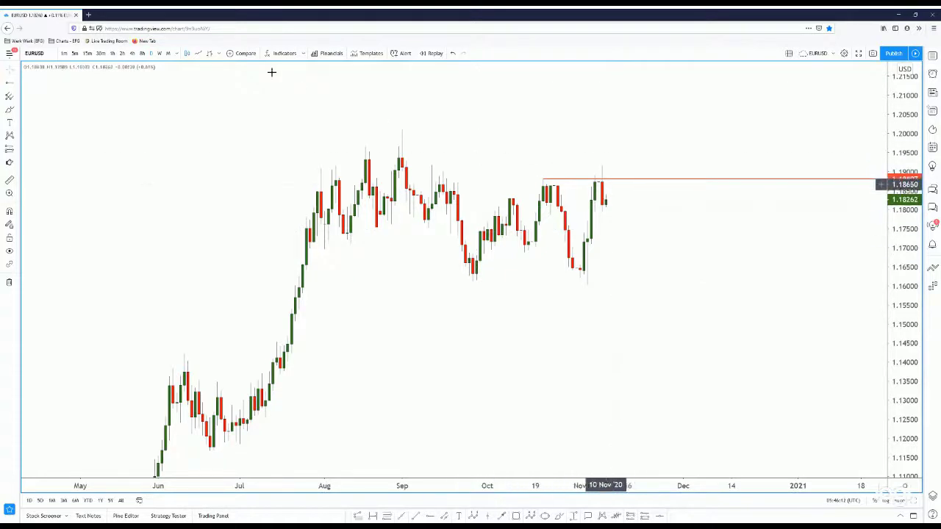
click(131, 54)
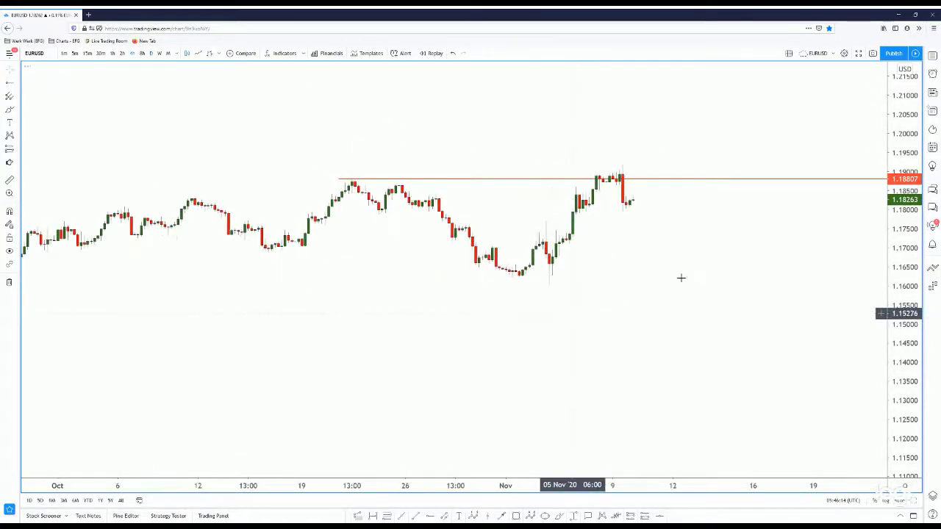
drag(910, 370, 909, 265)
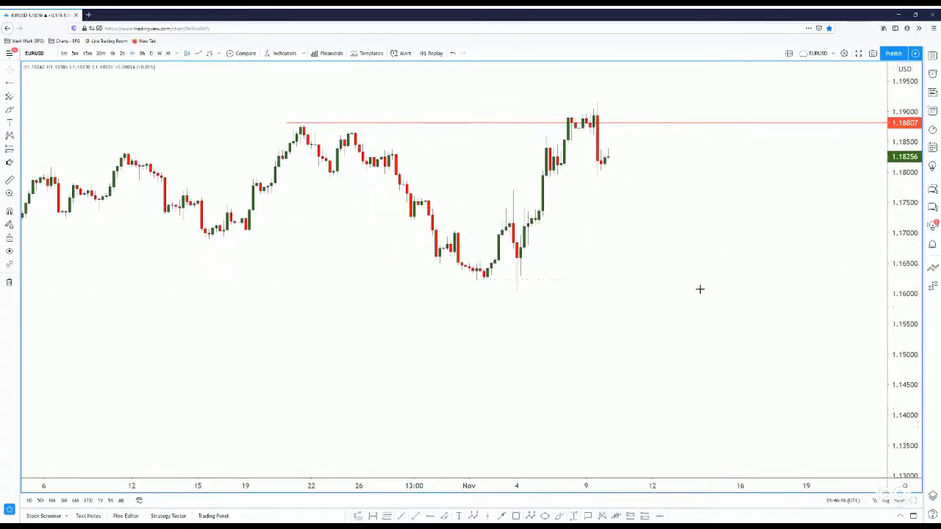
drag(699, 289, 698, 375)
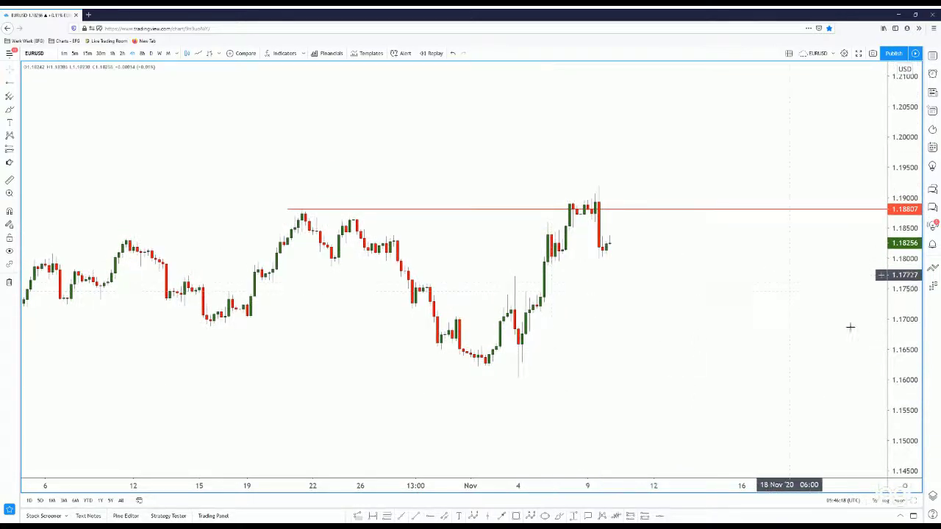
drag(913, 339, 913, 316)
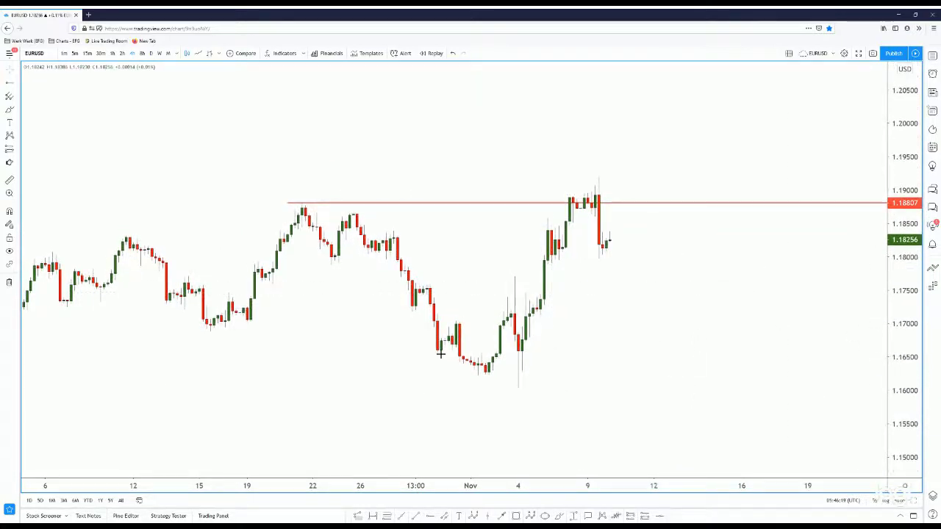
Step: Sketch the swing from the 4 Nov low up to the 9 Nov high with the brush, and undo the strokes
click(560, 517)
mouse_move(517, 369)
mouse_down()
mouse_move(516, 377)
mouse_move(588, 181)
mouse_up()
key(ctrl+z)
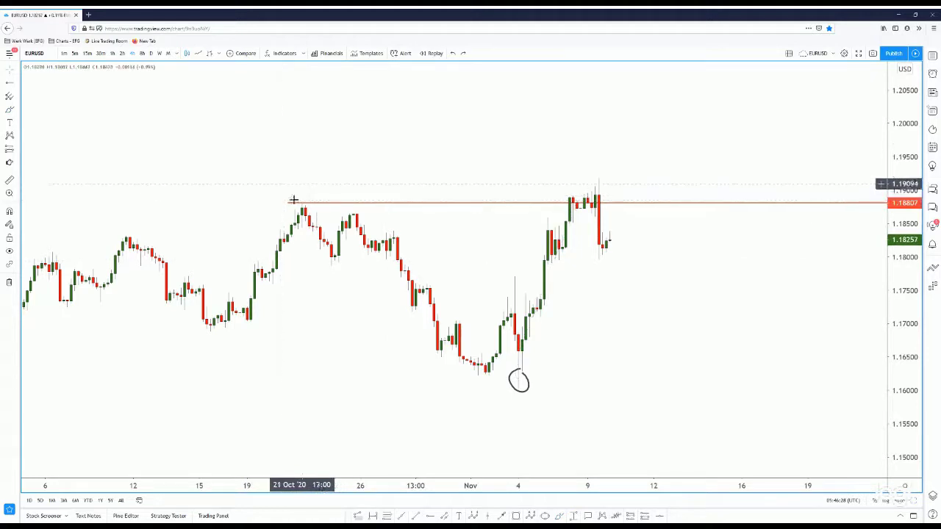
Step: Move the red ray's start onto the 21 Oct high and draw a Fib retracement from 1.16031 (4 Nov low) to 1.19198 (9 Nov high)
drag(289, 204, 301, 203)
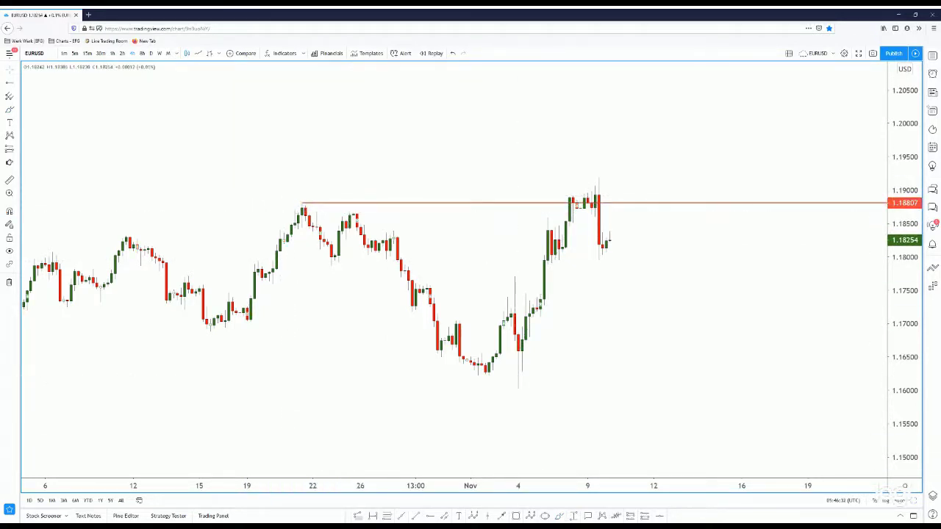
key(alt+f)
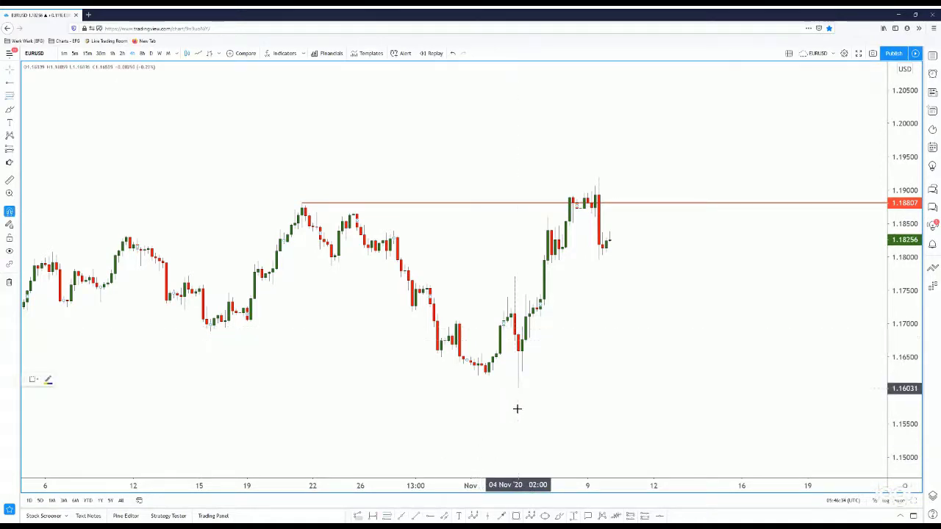
click(518, 388)
click(595, 191)
click(595, 160)
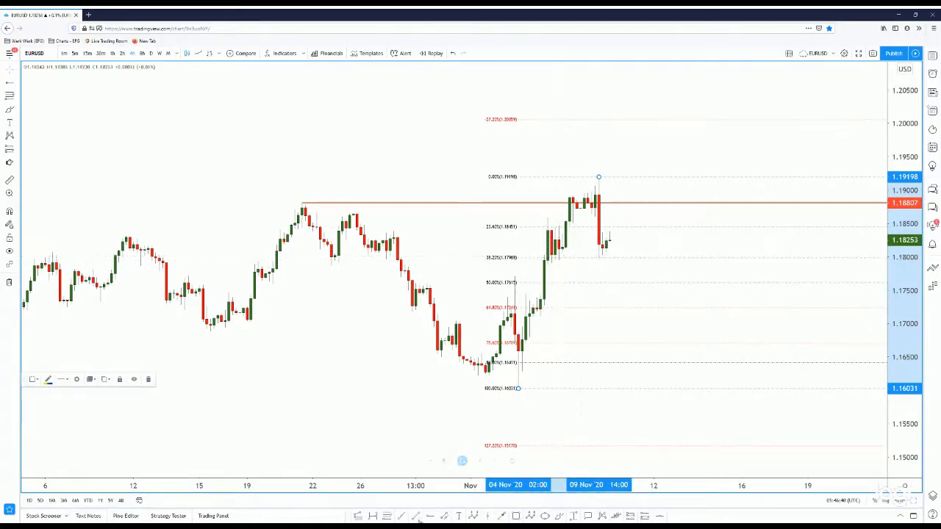
Step: Add horizontal rays in the green template at the 5 Nov low (1.17954) and the 3 Nov high (1.17709)
click(555, 258)
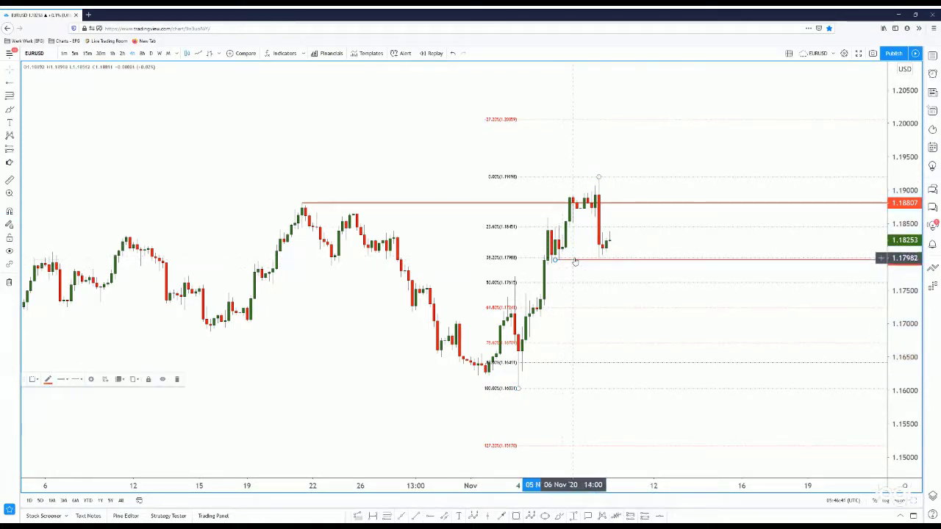
double_click(575, 261)
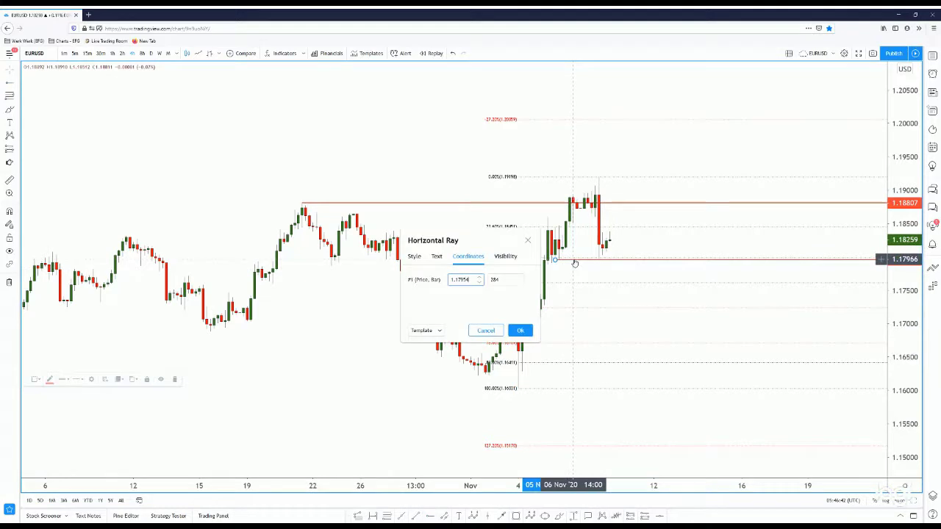
click(424, 330)
scroll(427, 503, down, 1)
click(438, 466)
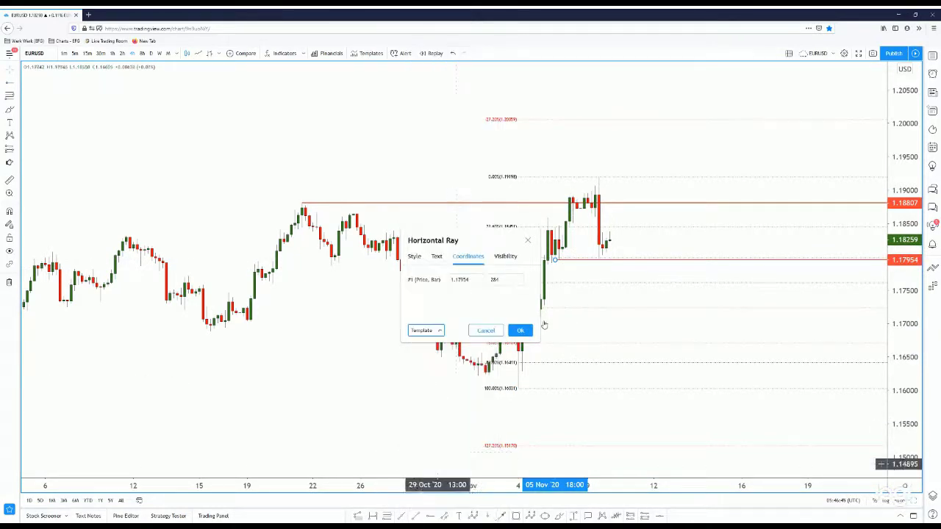
click(563, 308)
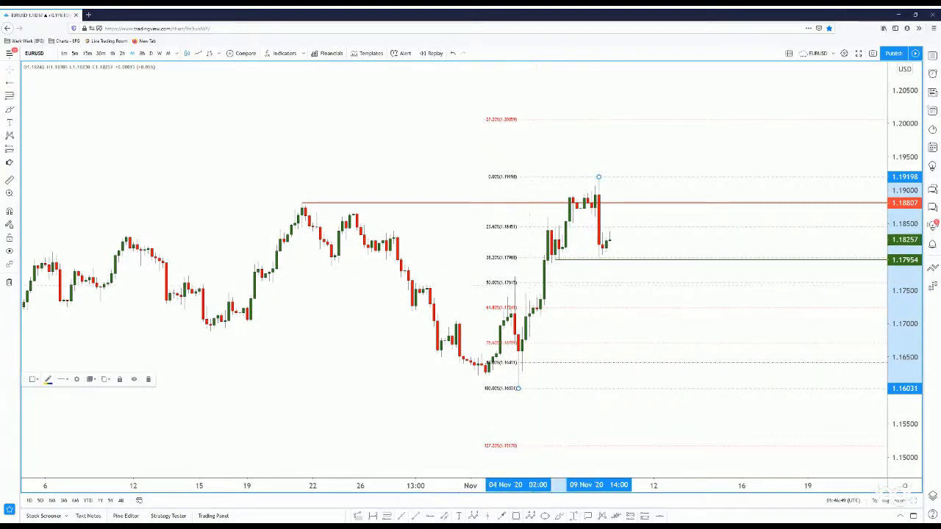
click(431, 515)
click(516, 277)
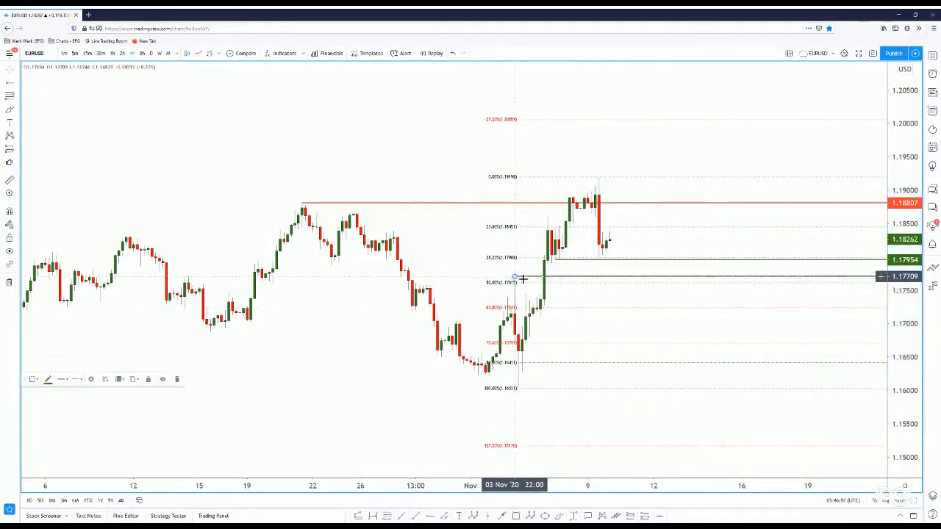
Step: Apply a saved template to the Fib retracement and show only its 0.382 and 0.5 levels
double_click(526, 285)
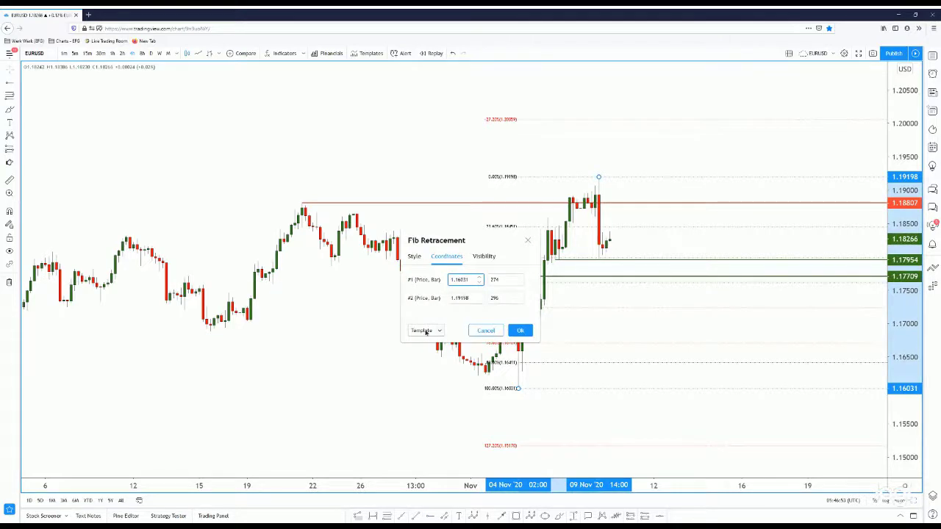
click(426, 331)
click(542, 351)
click(520, 330)
click(527, 250)
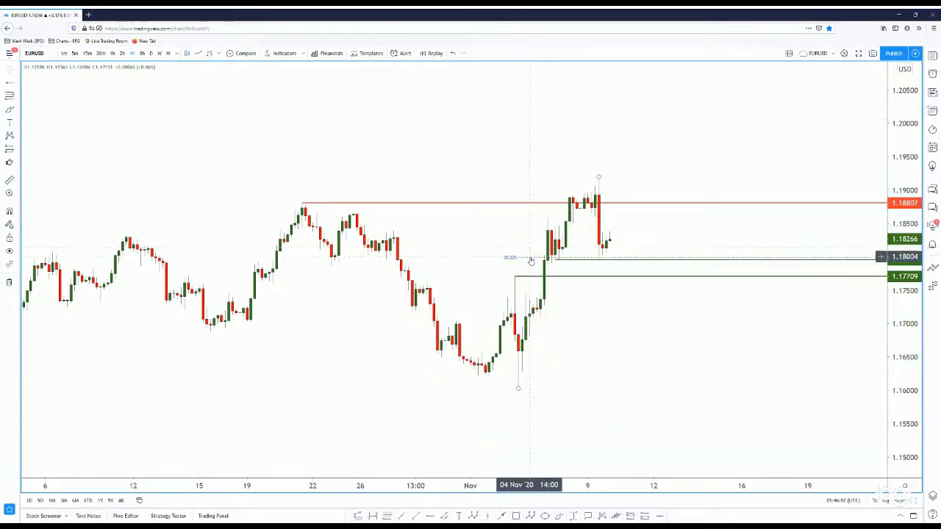
double_click(530, 261)
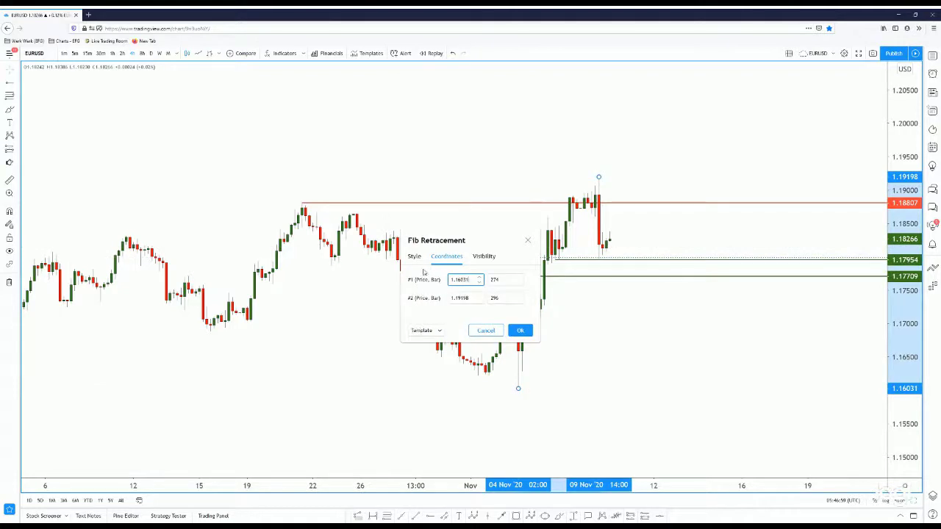
click(418, 257)
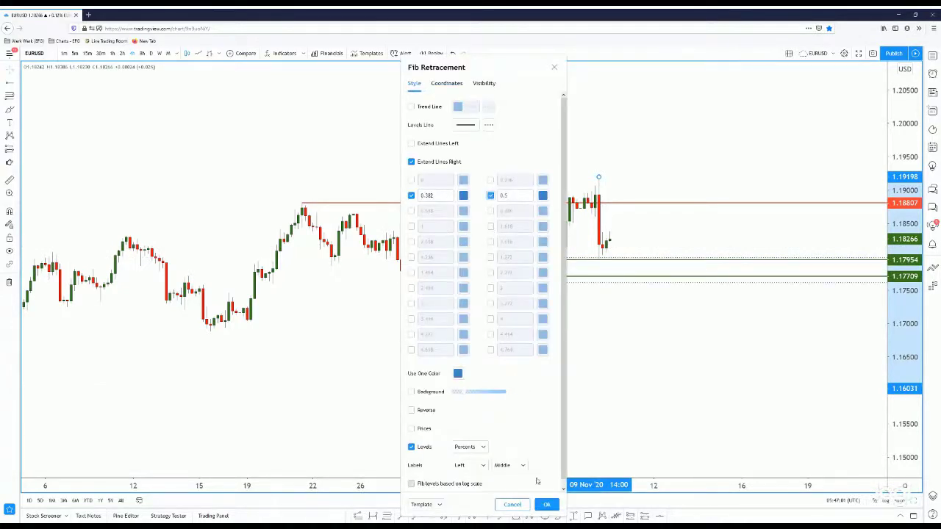
click(547, 505)
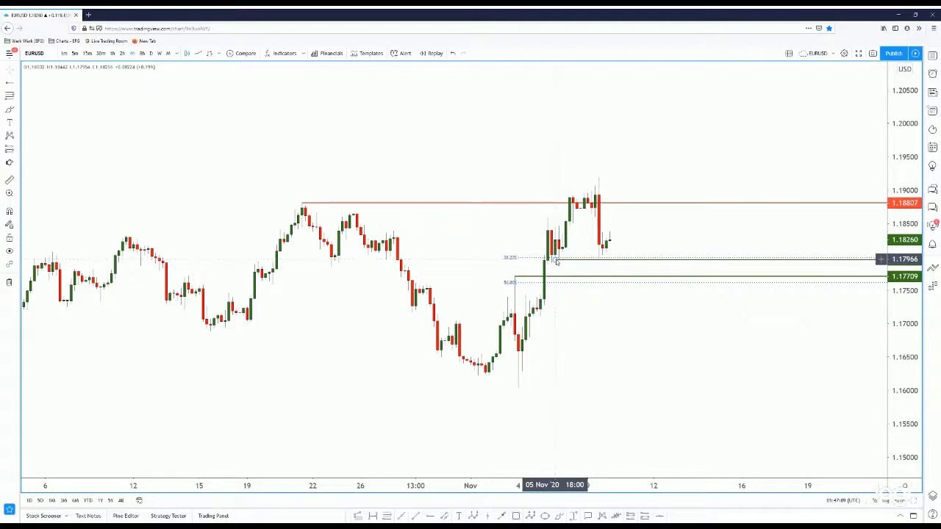
Step: Extend the 1.17954 ray back to 19 Oct, sketch the price reactions along it with the brush, and undo these changes
drag(555, 258, 238, 258)
click(425, 303)
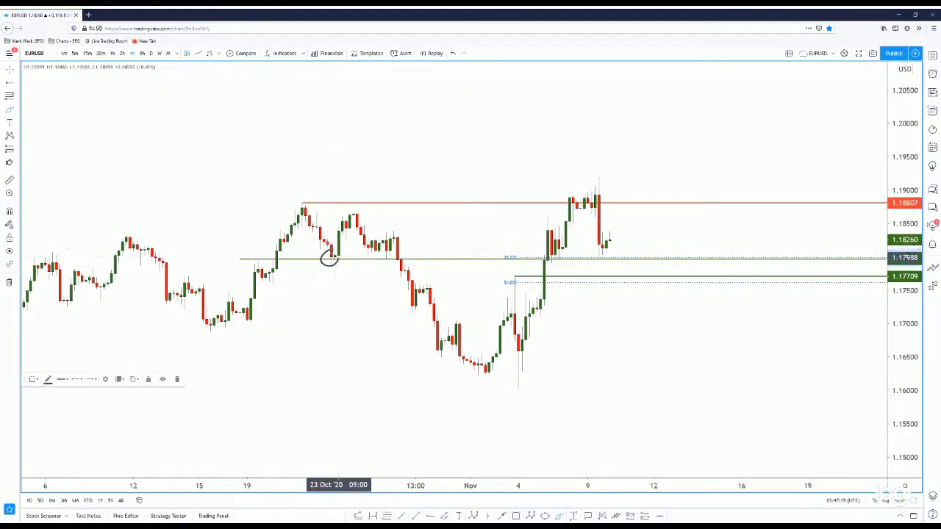
mouse_move(393, 248)
mouse_down()
mouse_move(459, 367)
mouse_move(518, 304)
mouse_move(548, 228)
mouse_move(543, 261)
mouse_move(562, 261)
mouse_move(585, 213)
mouse_move(595, 225)
mouse_up()
drag(581, 260, 629, 257)
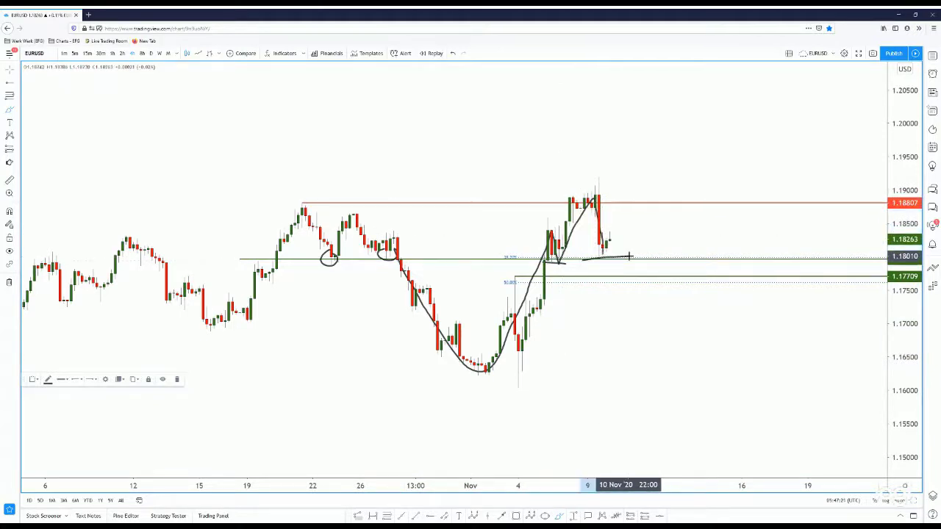
key(ctrl+z)
key(ctrl+z)
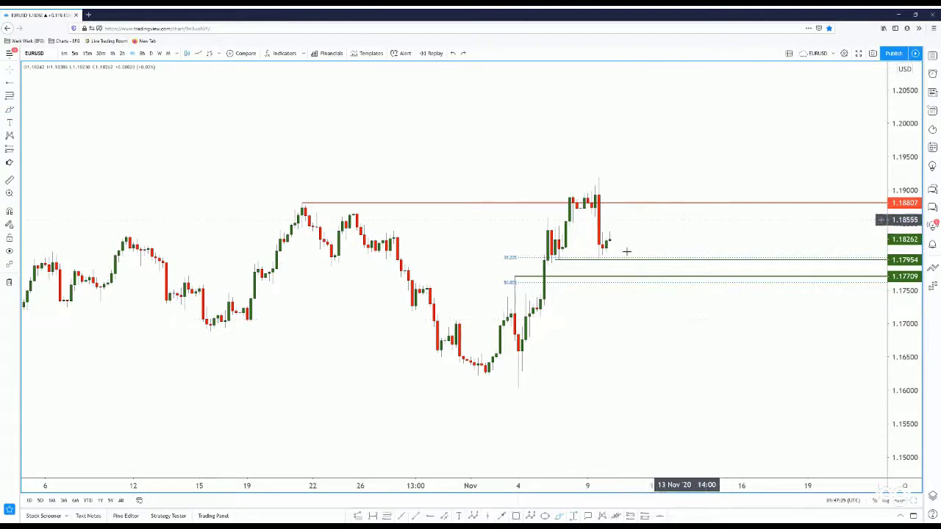
Step: Draw an upward arrow from about 1.1818 to the resistance ray, and turn that ray into a green Take Profit line at 1.18930 from 9 Nov
click(504, 517)
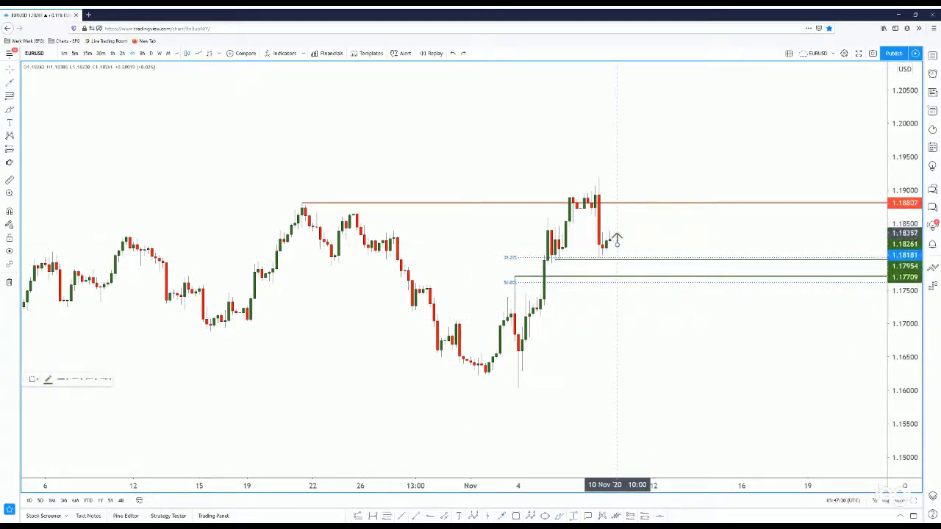
drag(617, 243, 623, 204)
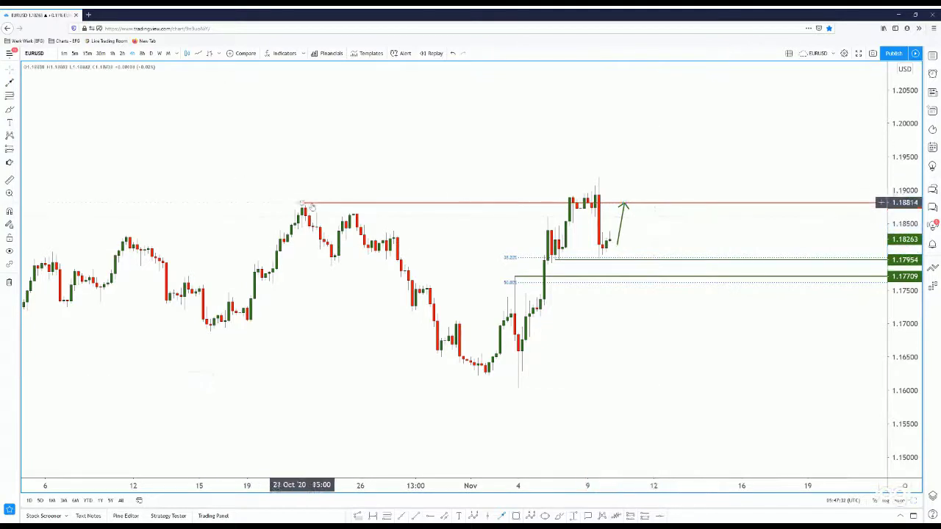
drag(301, 203, 595, 194)
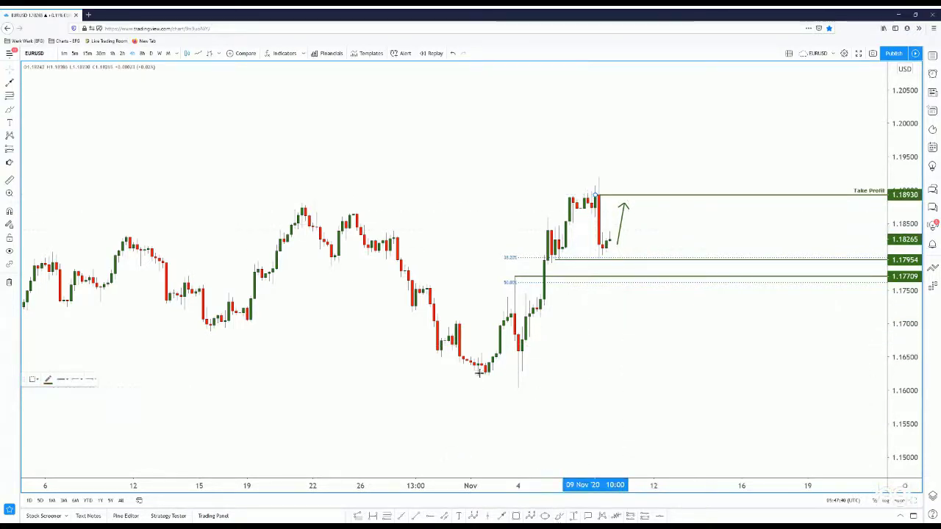
Step: Sketch the bullish move from the early November low toward the Take Profit line, and undo the brush strokes
mouse_move(485, 372)
mouse_down()
mouse_move(542, 294)
mouse_move(593, 193)
mouse_move(635, 201)
mouse_up()
key(ctrl+z)
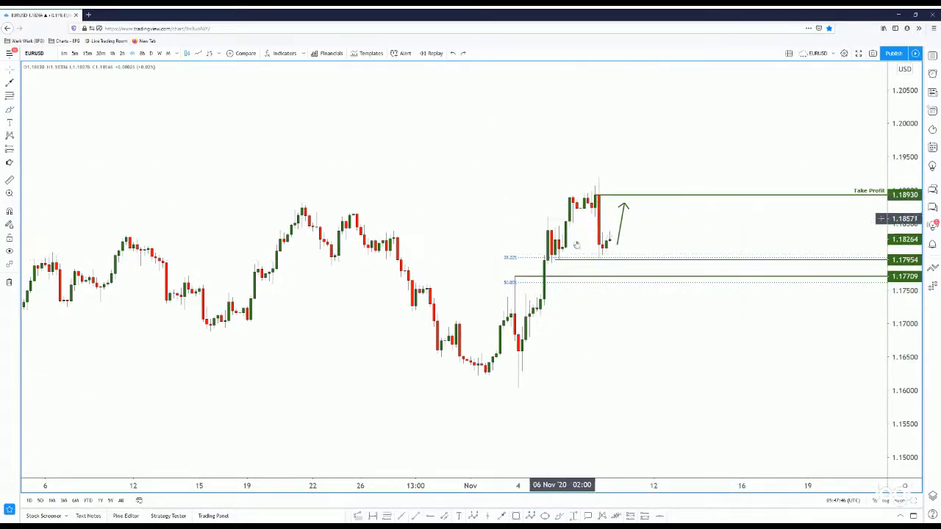
Step: Switch the chart to the 1-hour timeframe, view it briefly as a line chart, and return to candles
click(112, 53)
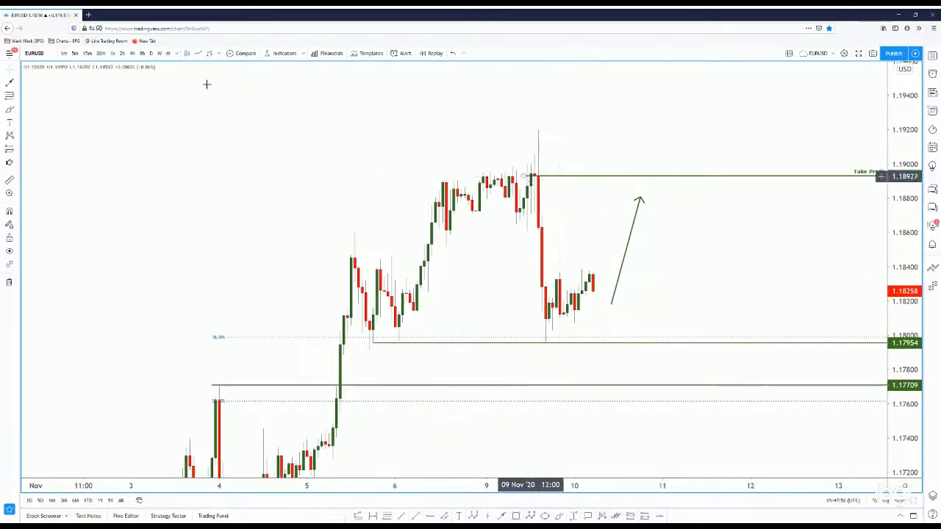
click(198, 53)
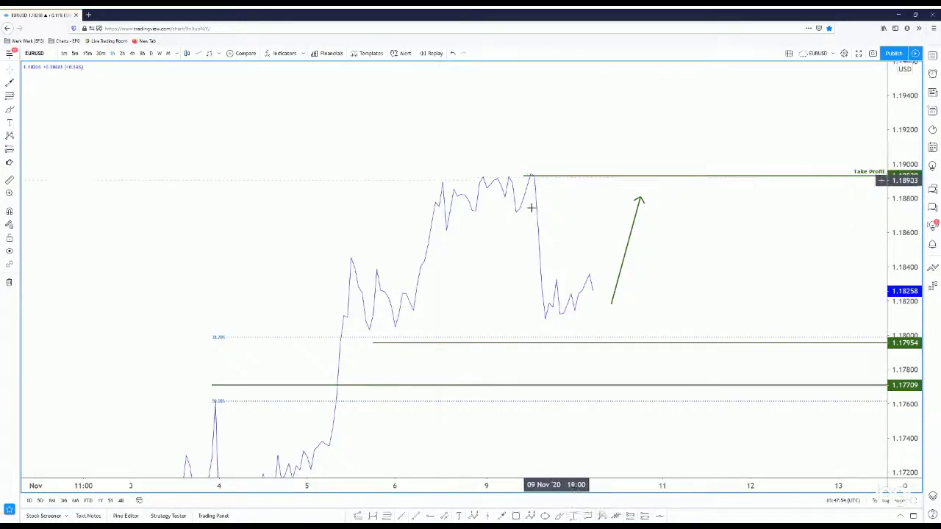
click(188, 54)
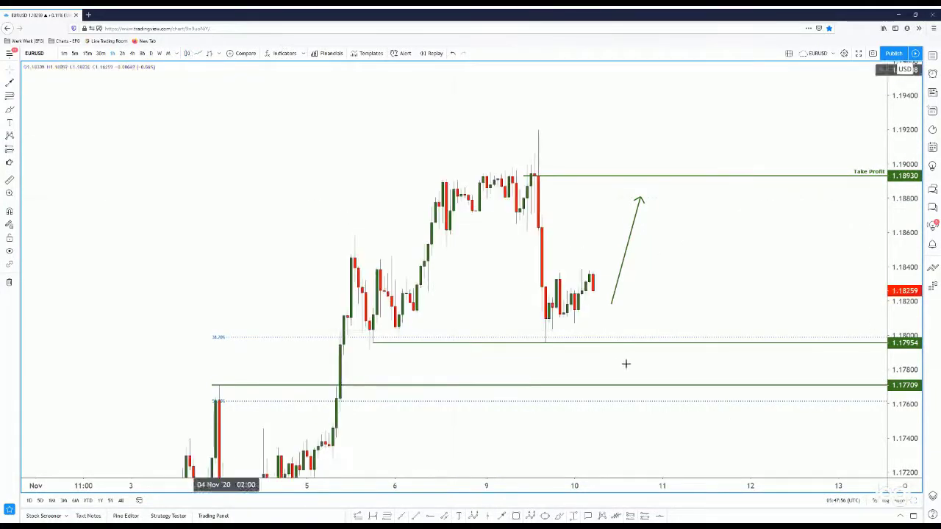
Step: Mark the higher lows and highs since the 9 Nov low with the brush, sketch a dip and upward continuation, and undo the strokes
click(558, 517)
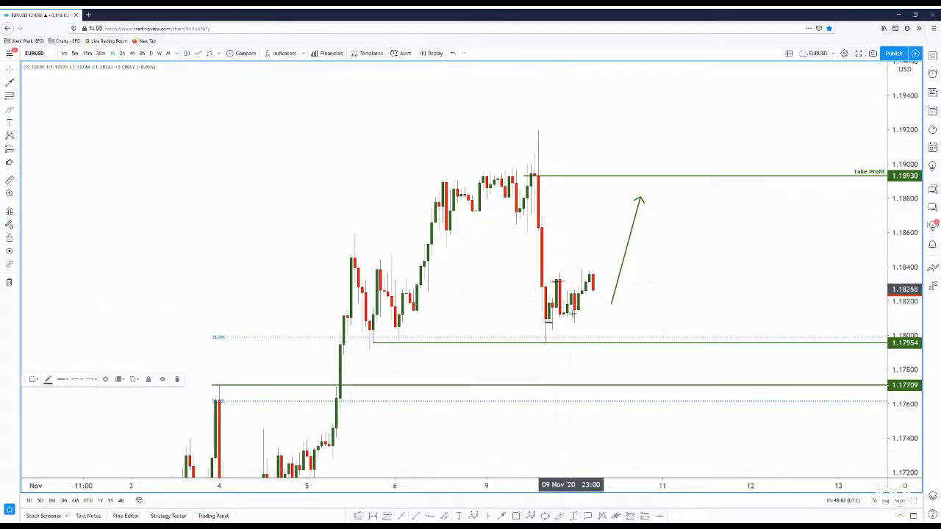
drag(561, 316, 596, 316)
mouse_move(581, 272)
mouse_down()
mouse_move(614, 271)
mouse_move(600, 297)
mouse_up()
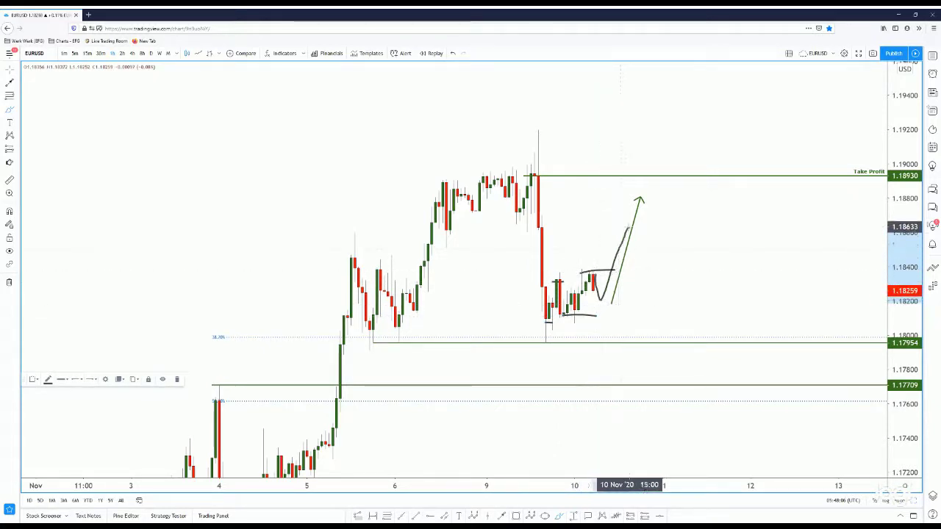
key(ctrl+z)
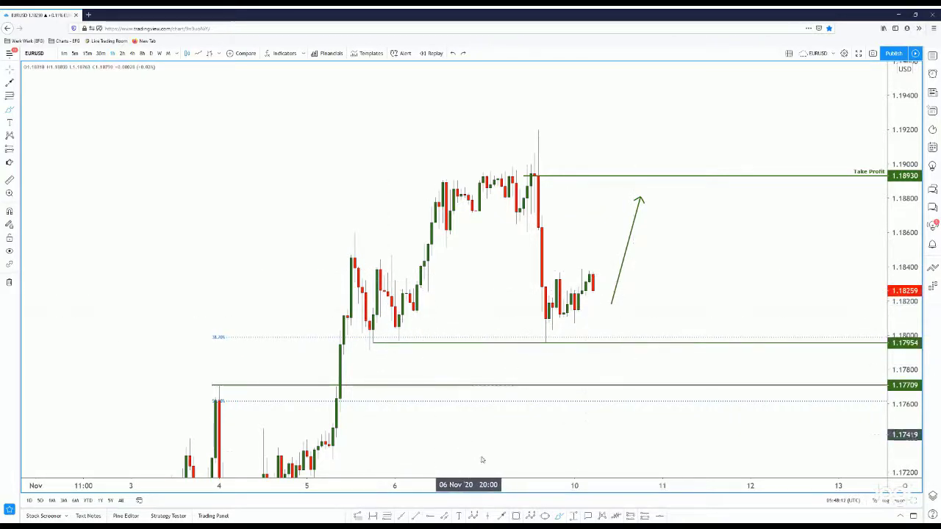
Step: Draw a rising trend line under the higher lows from about 1.1808 on 9 Nov to about 1.1830 beyond the latest candle
click(415, 516)
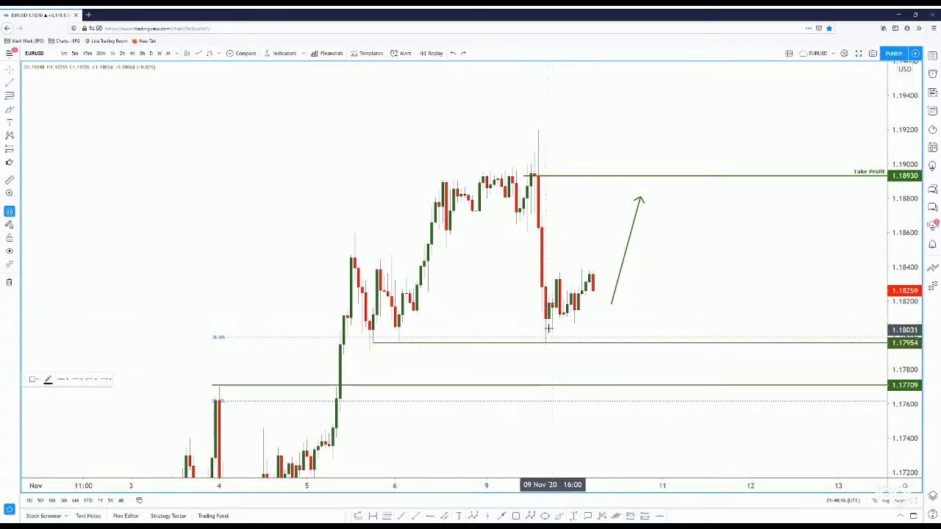
click(548, 322)
click(644, 284)
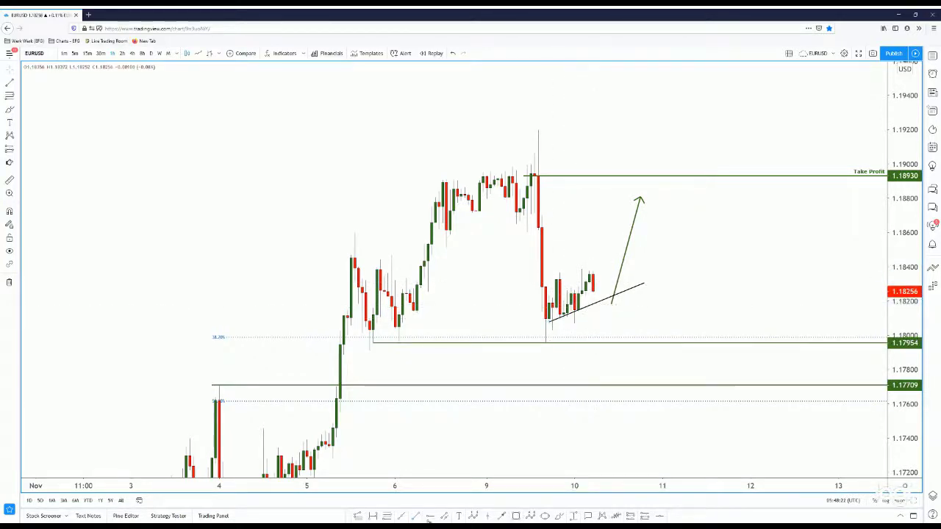
Step: Place a horizontal ray at 1.18180 from the latest candle and apply the Buy Entry template to it
click(593, 303)
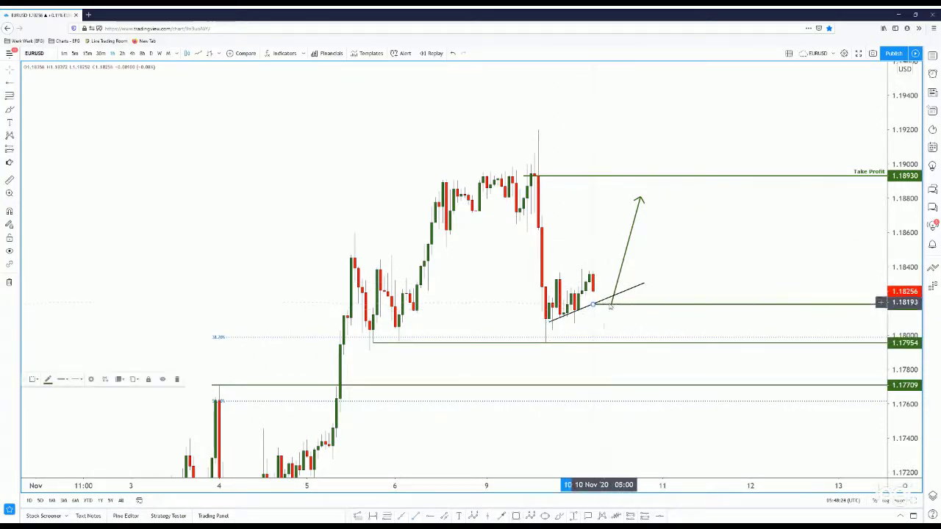
double_click(603, 305)
click(423, 330)
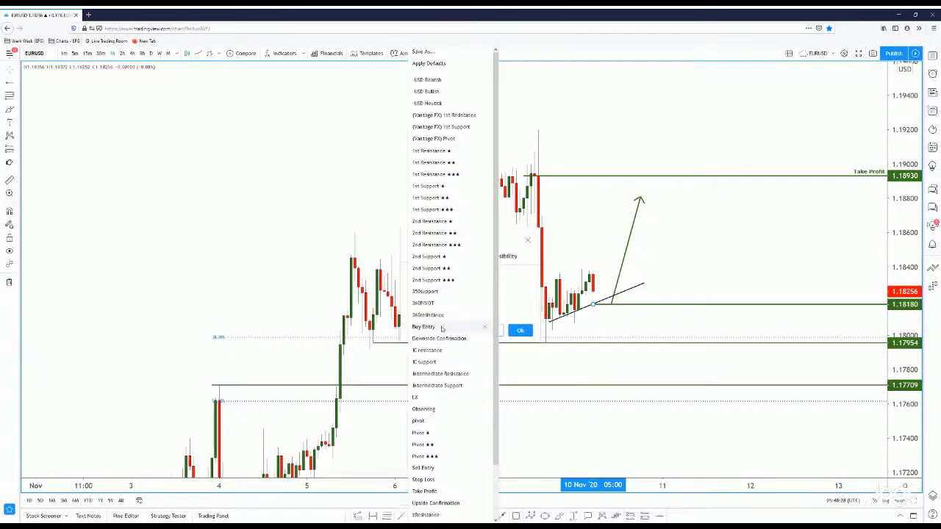
scroll(471, 325, down, 2)
click(463, 266)
click(520, 330)
click(650, 333)
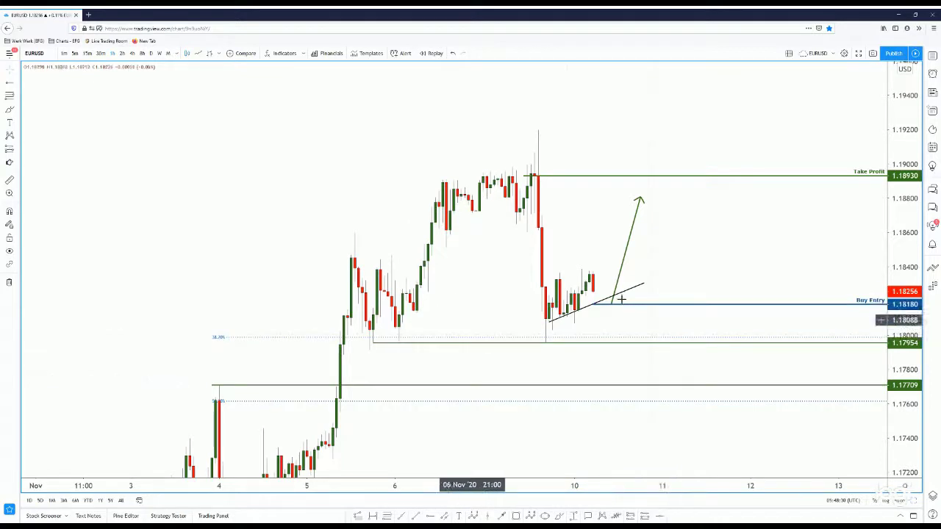
Step: Draw a Fibonacci retracement from the 10 Nov low at 1.18071 to the high at 1.18376 and apply a template with the full set of levels
click(575, 324)
click(588, 272)
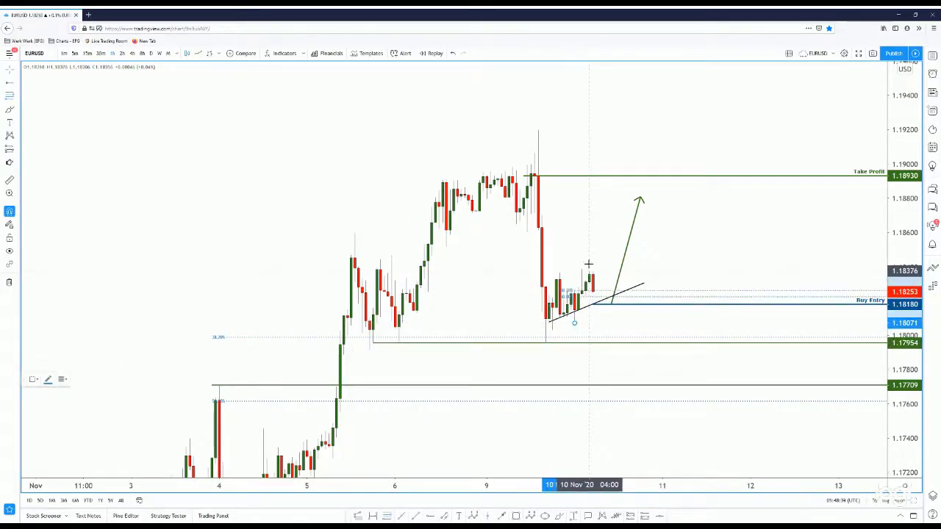
click(33, 379)
scroll(59, 266, down, 5)
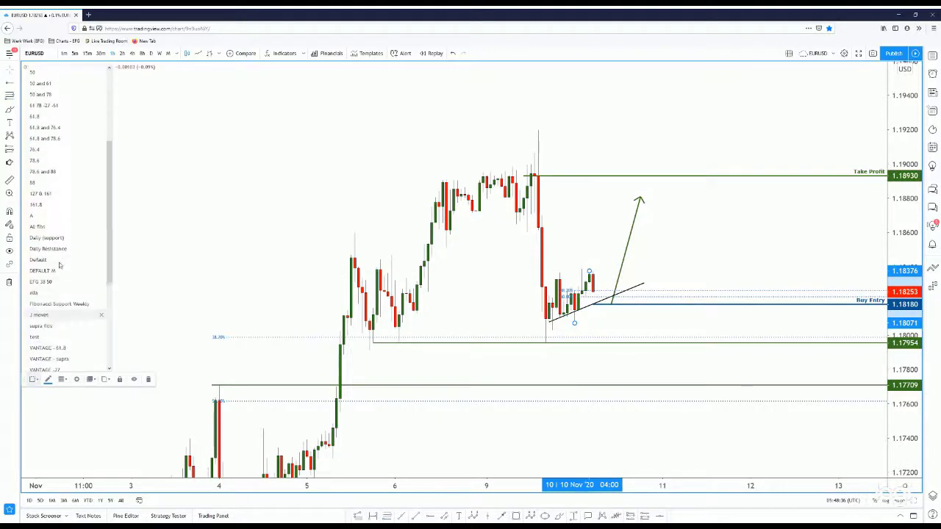
click(55, 328)
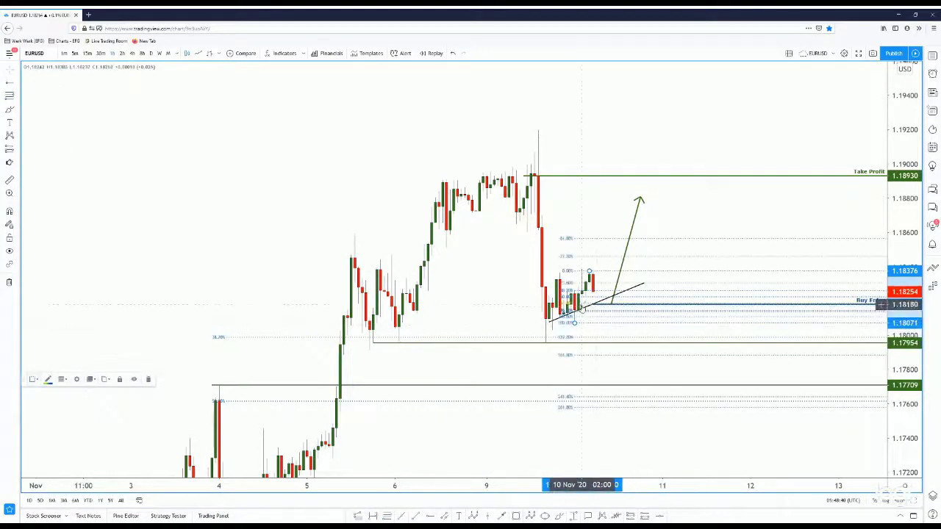
Step: Apply a template to the 10 Nov Fibonacci retracement that shows only the 0.618 level
double_click(584, 304)
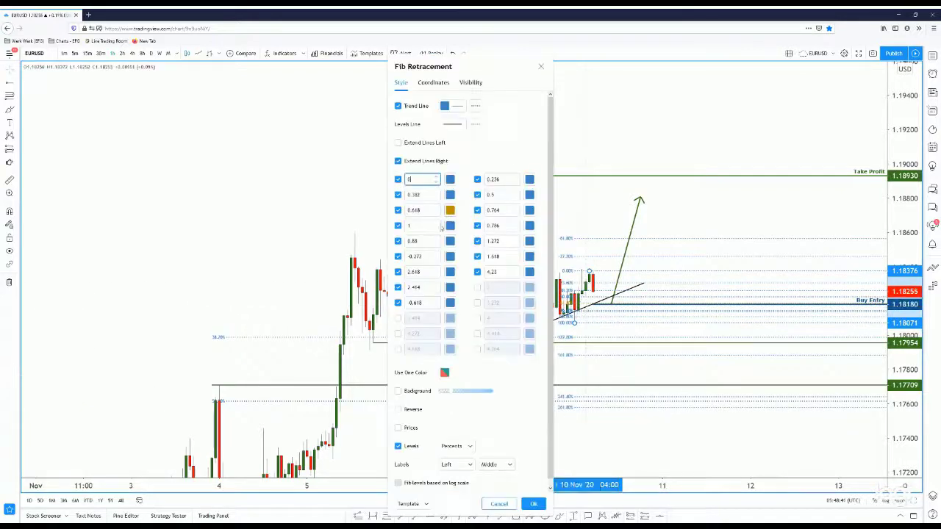
click(410, 504)
click(408, 259)
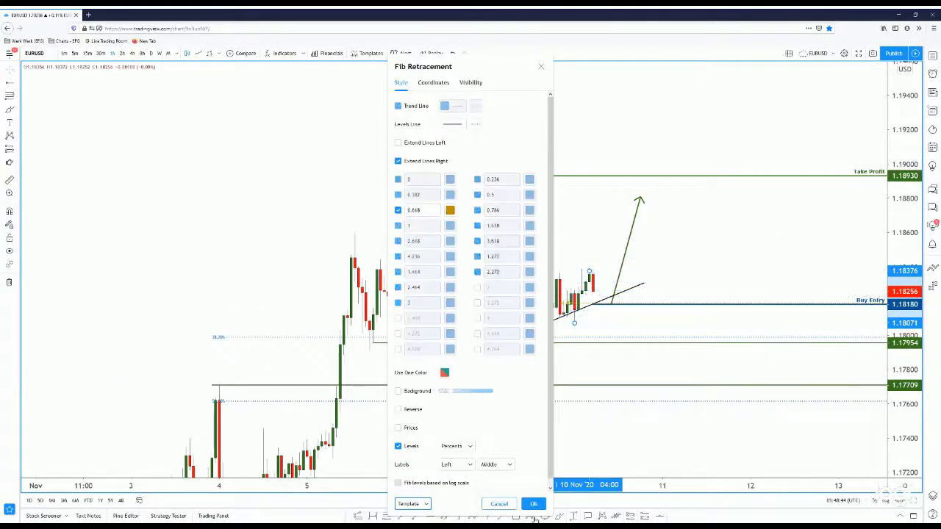
click(533, 503)
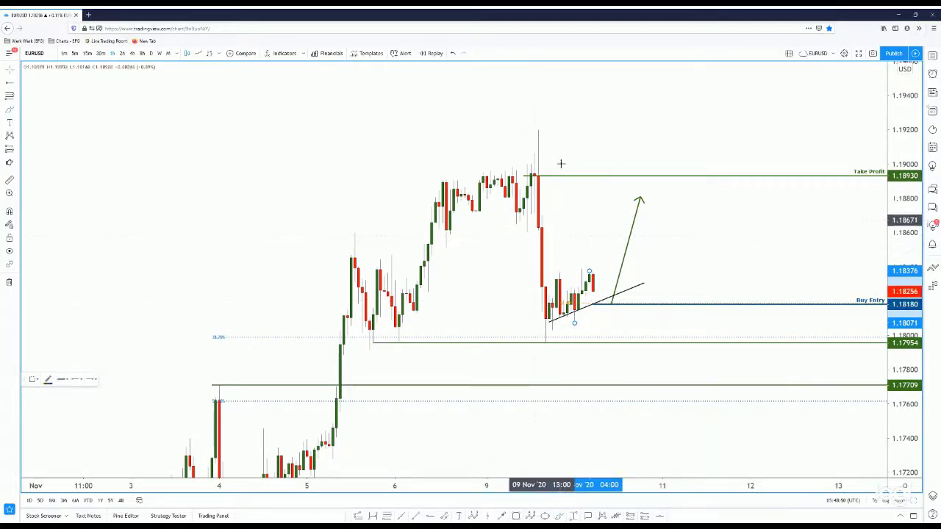
Step: Draw a Fibonacci retracement over the 9 Nov drop from 1.19198 to 1.17955 and apply the template with the full set of levels
drag(539, 125, 548, 338)
key(ctrl+z)
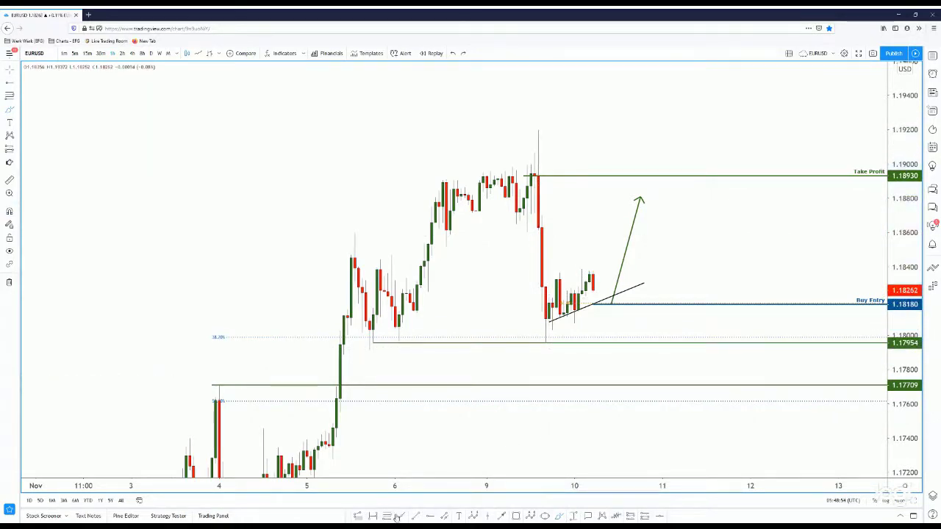
click(390, 516)
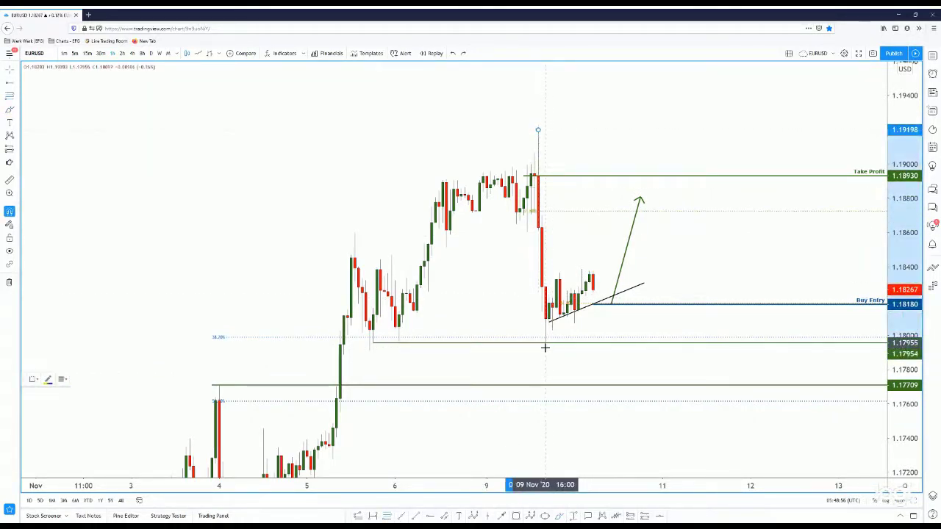
double_click(552, 212)
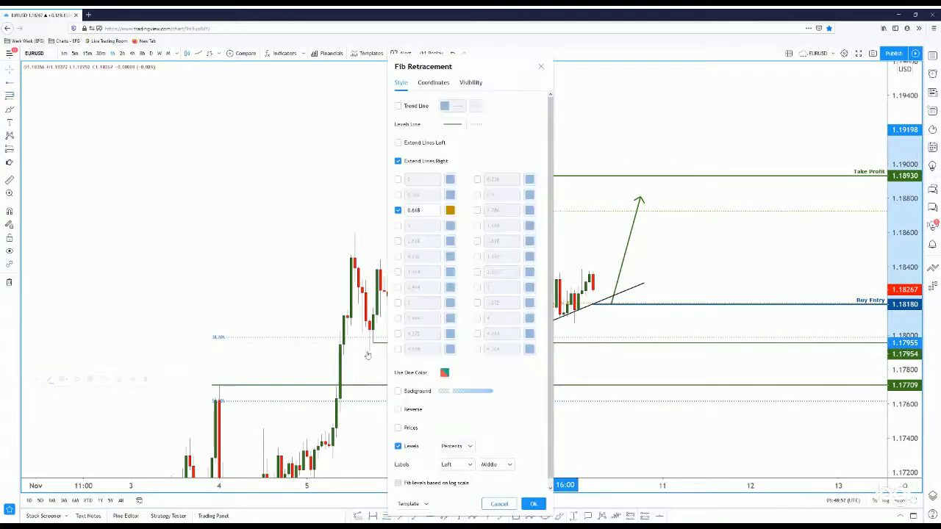
click(407, 503)
click(410, 483)
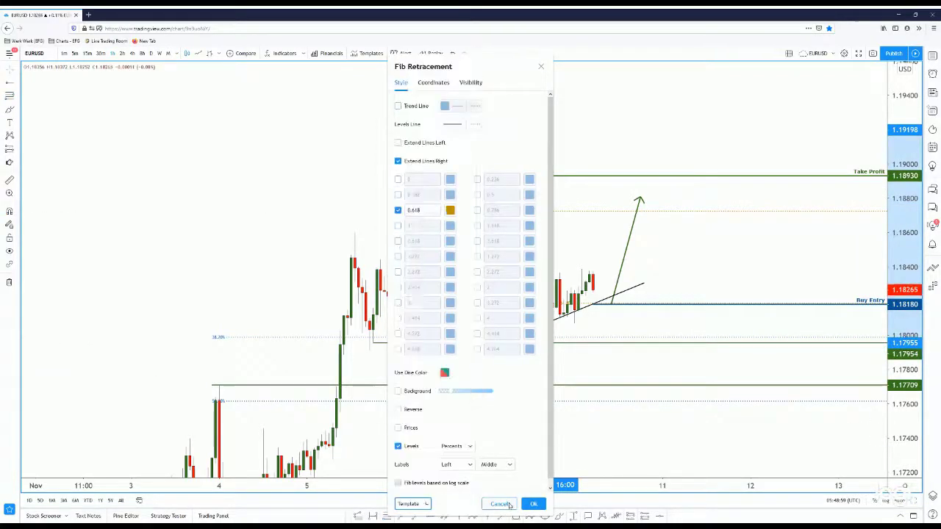
click(533, 503)
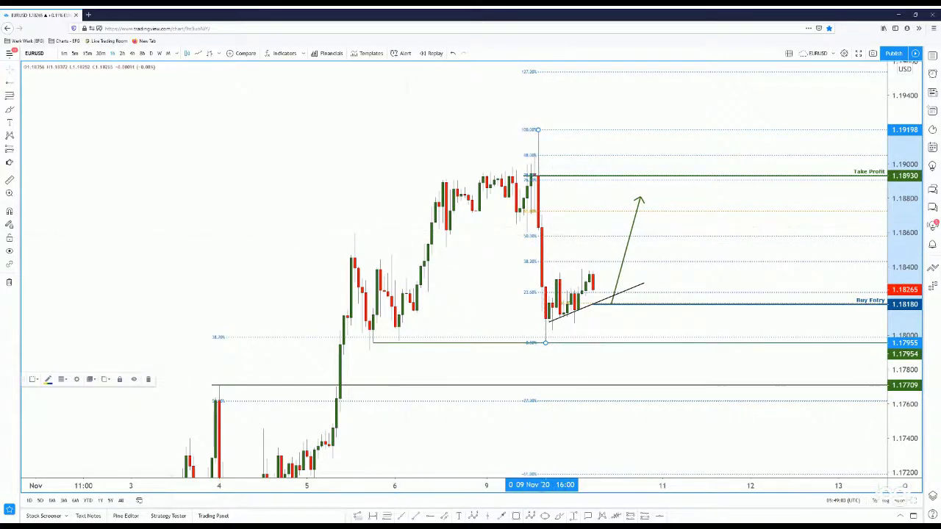
Step: Place a horizontal ray at 1.18598 from the 5 Nov high, apply the Take Profit template and label it "Take Profit (Partial)"
ctrl+click(355, 235)
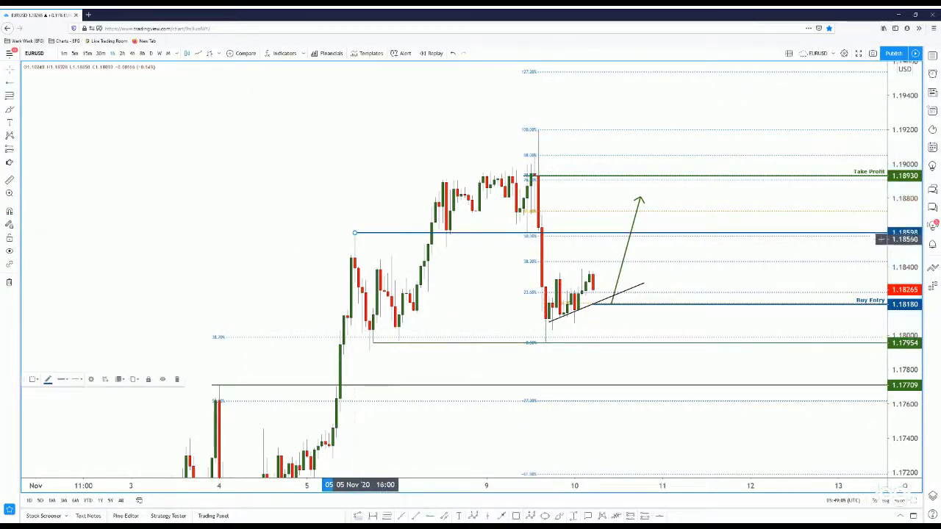
click(408, 254)
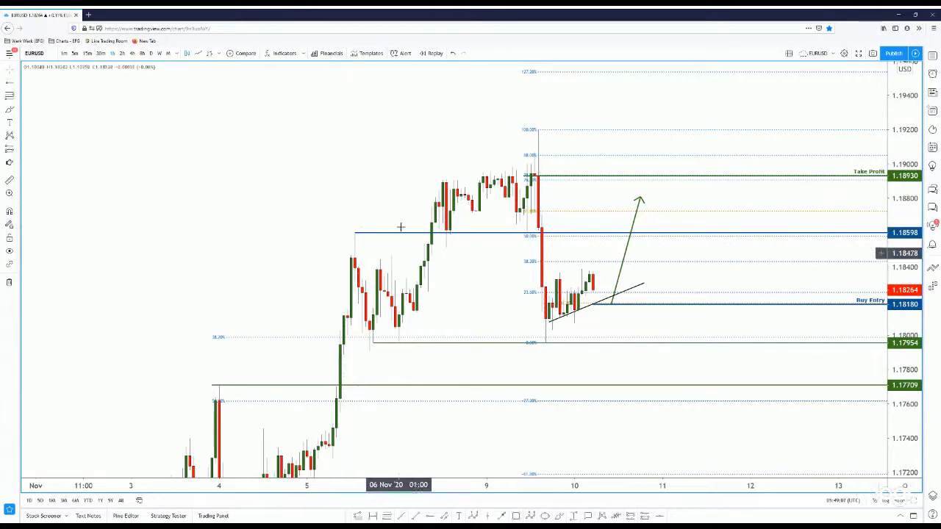
double_click(399, 236)
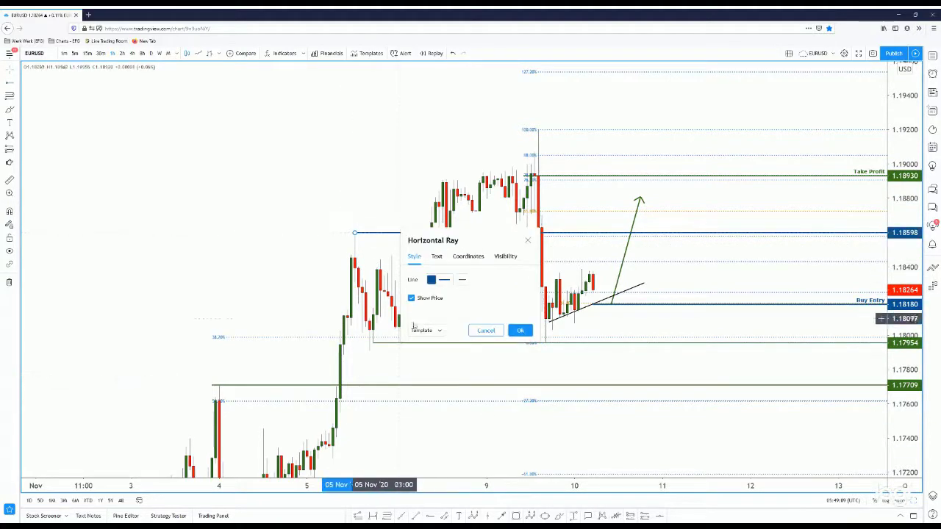
click(423, 329)
click(449, 494)
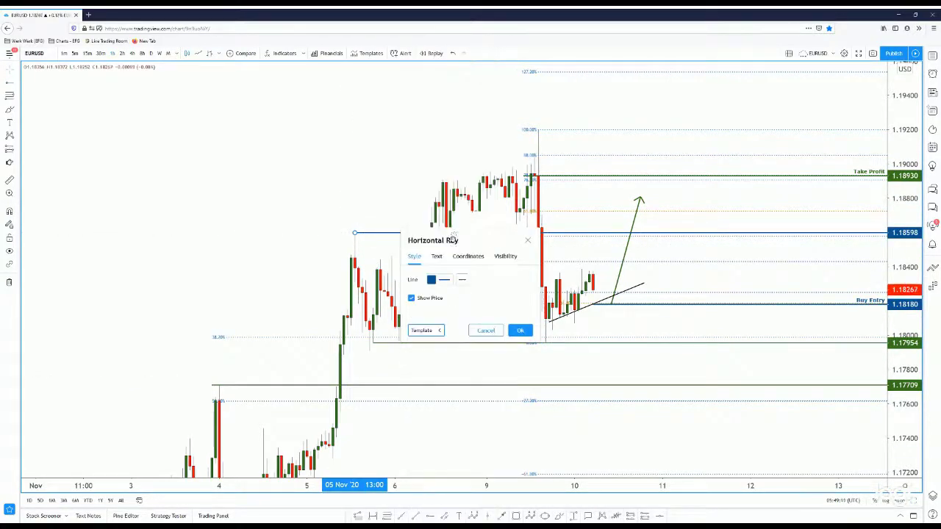
click(437, 256)
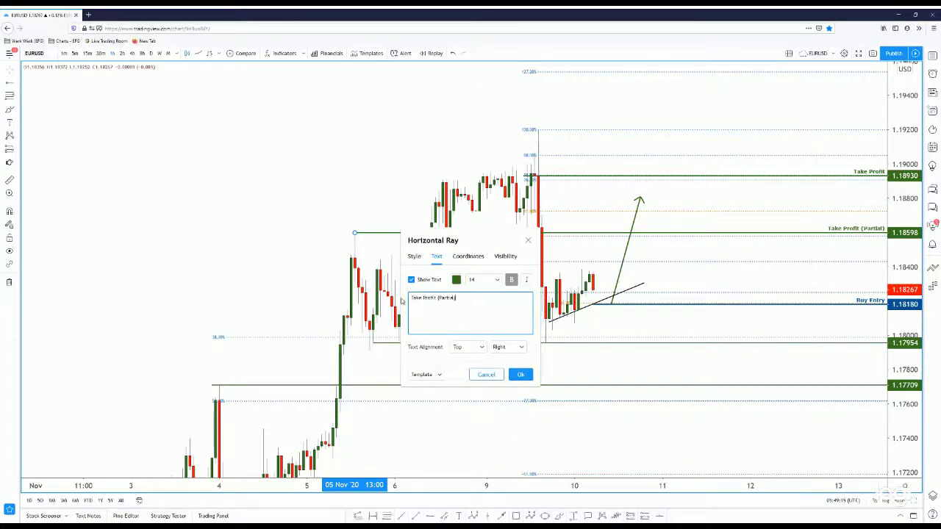
click(521, 374)
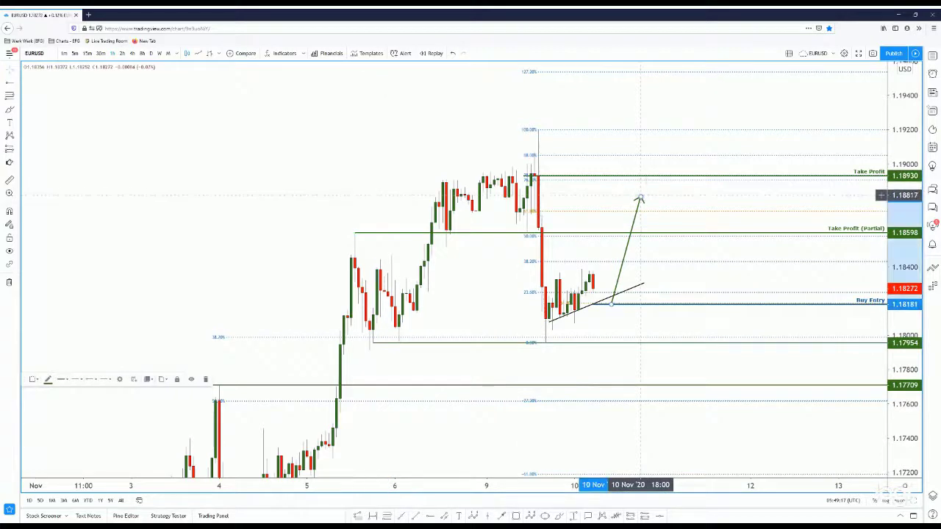
Step: Extend the tip of the upward arrow to the Take Profit line at 1.18930
drag(640, 198, 643, 178)
click(521, 391)
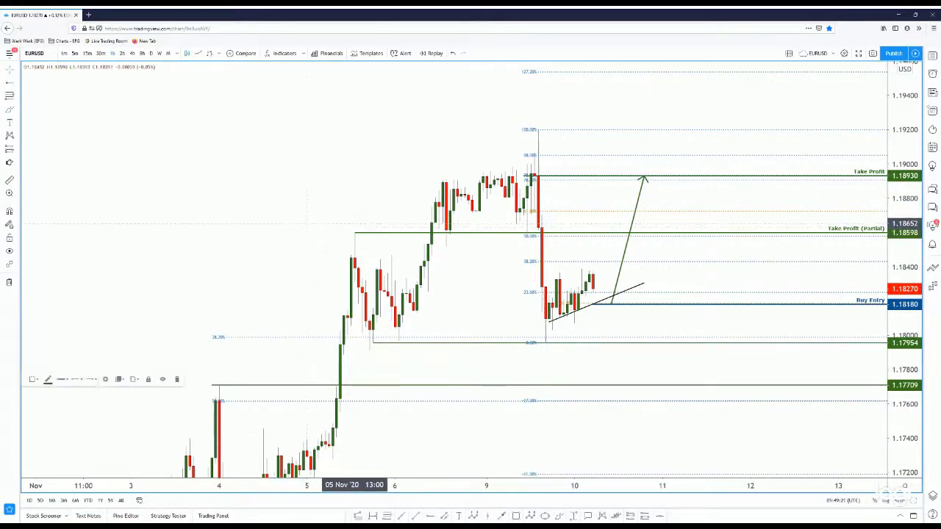
Step: Circle the 5 Nov high, sketch past reactions at the partial take-profit line and a possible path up to Take Profit, and undo the strokes
mouse_move(358, 220)
mouse_down()
mouse_move(335, 243)
mouse_move(364, 234)
mouse_up()
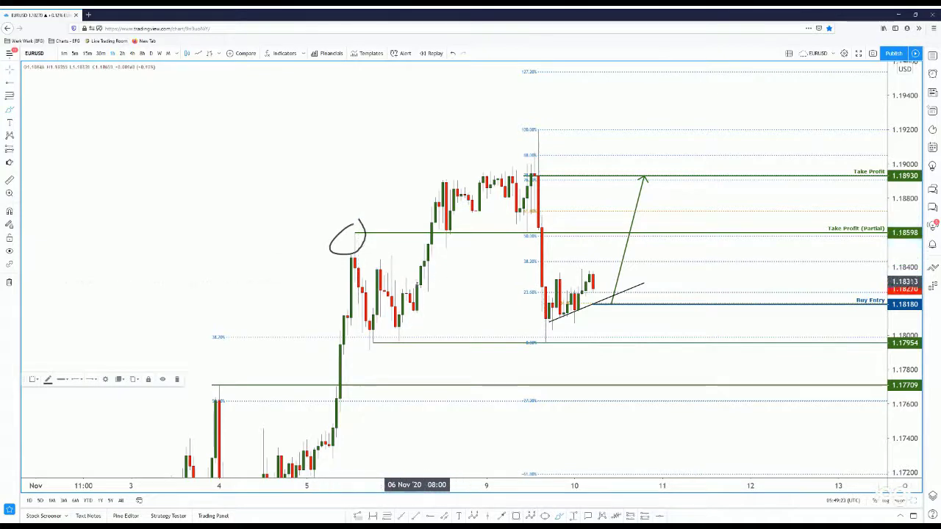
drag(420, 282, 449, 188)
mouse_move(441, 233)
mouse_down()
mouse_move(476, 237)
mouse_move(489, 208)
mouse_move(523, 205)
mouse_move(523, 228)
mouse_move(563, 232)
mouse_up()
mouse_move(534, 181)
mouse_down()
mouse_move(553, 317)
mouse_move(588, 274)
mouse_move(607, 232)
mouse_move(596, 231)
mouse_move(651, 230)
mouse_move(629, 263)
mouse_move(685, 182)
mouse_up()
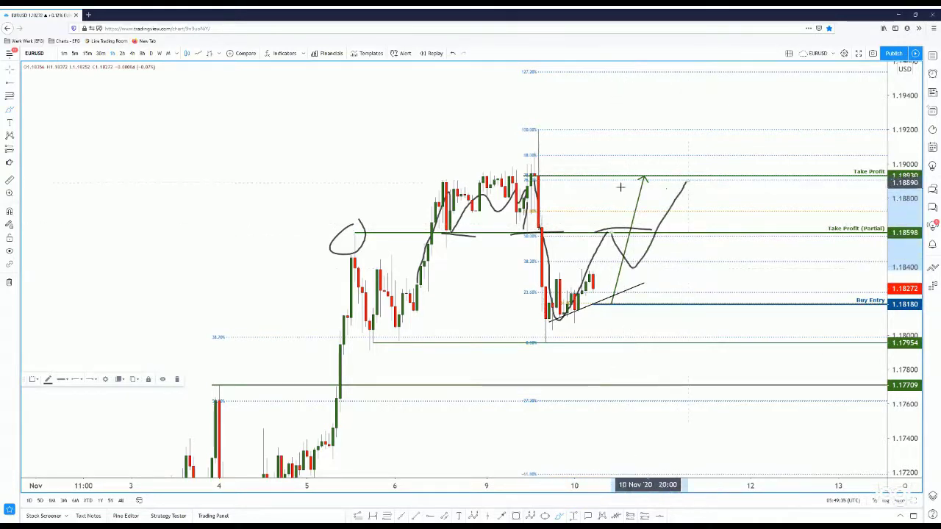
key(ctrl+z)
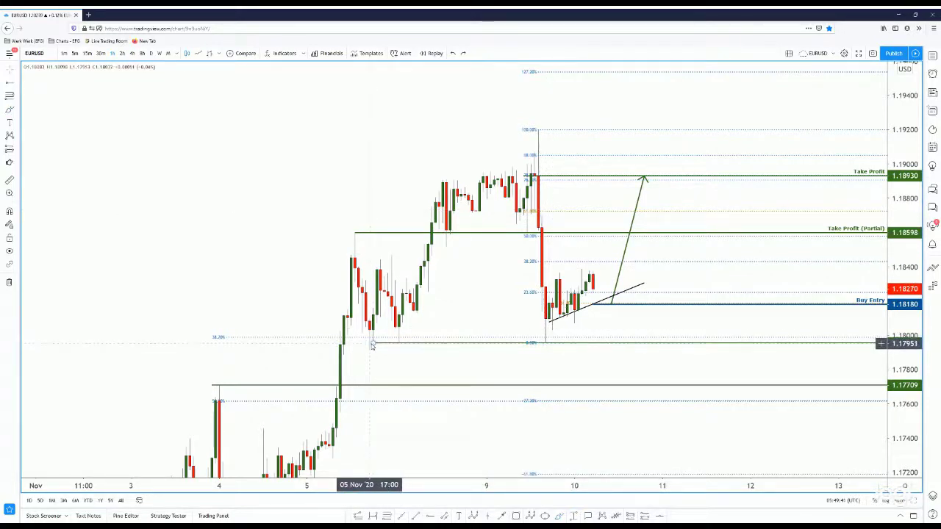
Step: Move the start of the upper support ray to the 9 Nov low at 1.17955 and apply the Stop Loss template
mouse_move(372, 344)
mouse_down()
mouse_move(580, 347)
mouse_move(544, 342)
mouse_up()
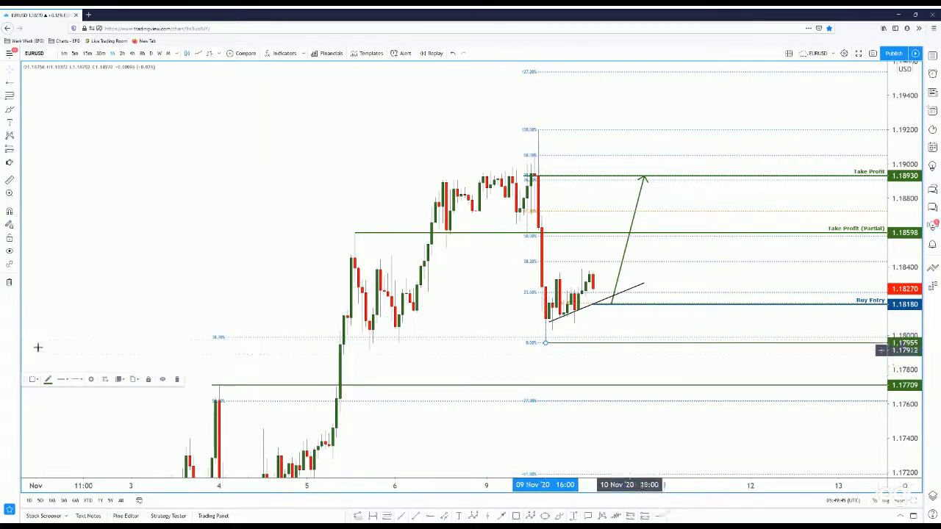
click(33, 379)
scroll(58, 302, down, 3)
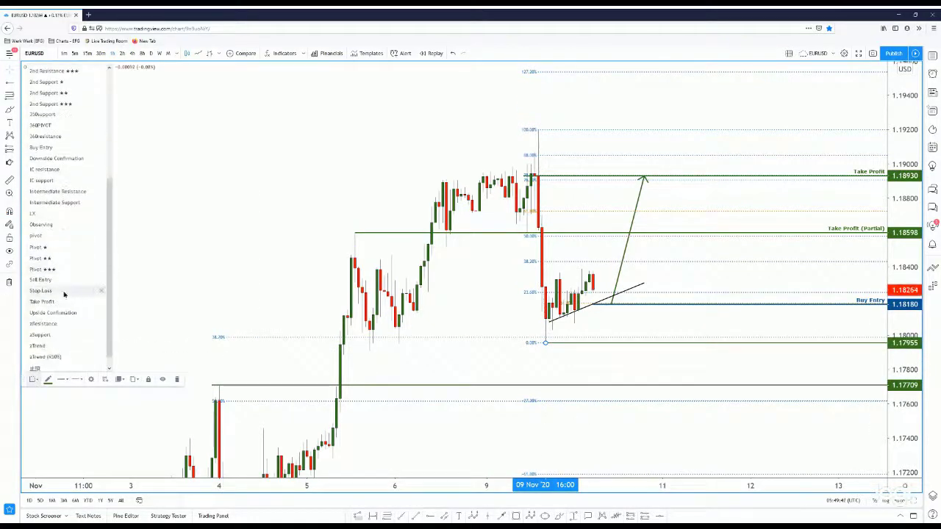
click(64, 292)
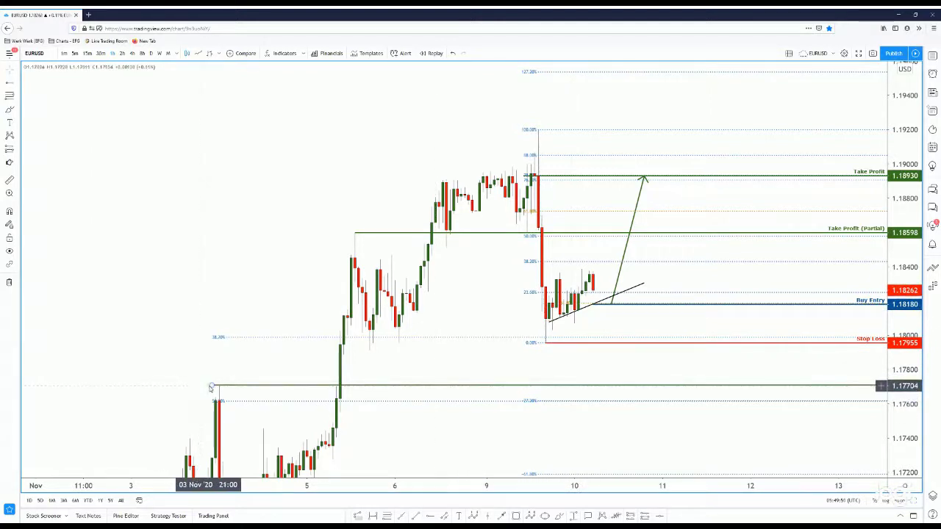
Step: Move the lower support ray to 1.17620 starting at 9 Nov 16:00 and label it "Alternative"
drag(212, 385, 547, 400)
double_click(545, 399)
click(424, 352)
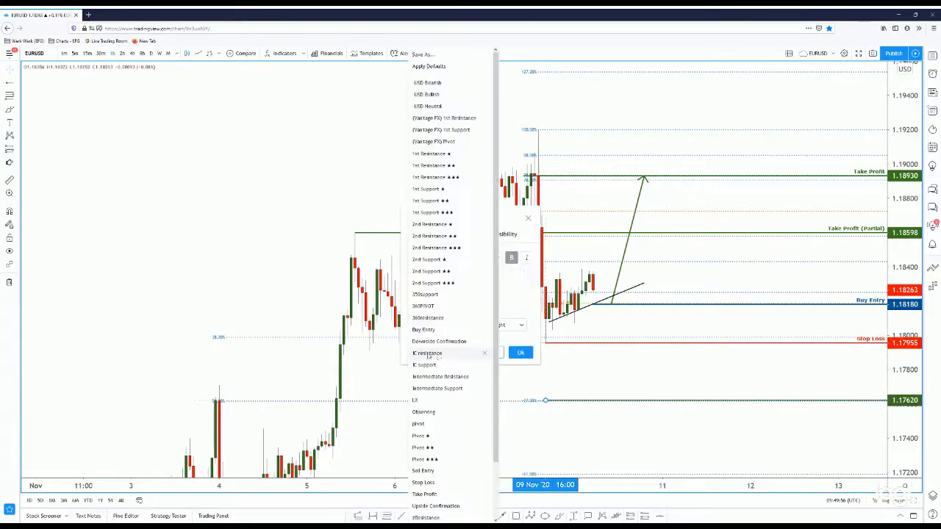
click(507, 295)
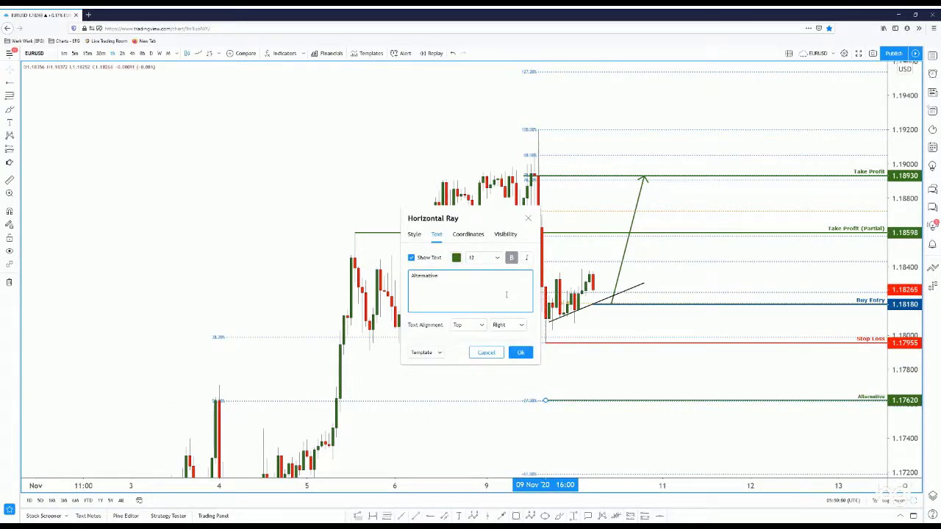
click(521, 352)
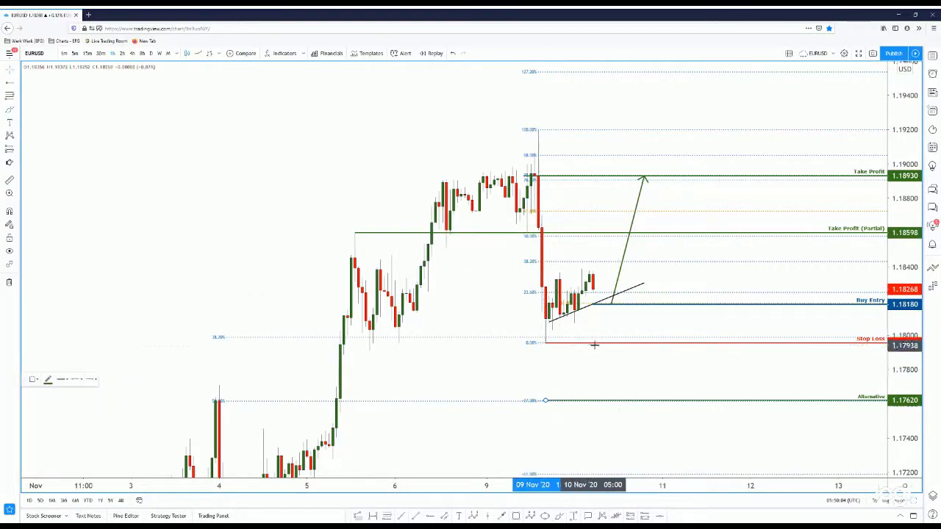
Step: Sketch a downward arrow from the Stop Loss line to the Alternative line, and undo the brush strokes
mouse_move(594, 345)
mouse_down()
mouse_move(601, 400)
mouse_move(608, 377)
mouse_up()
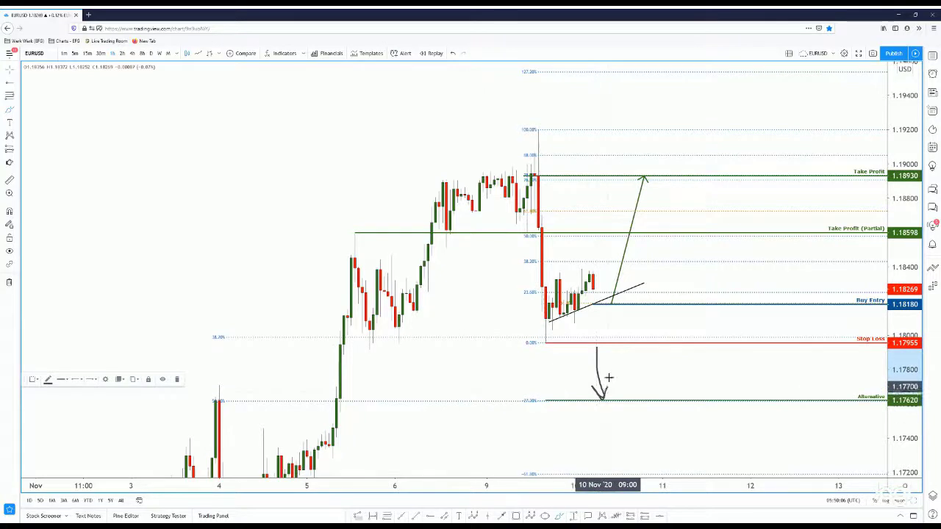
key(ctrl+z)
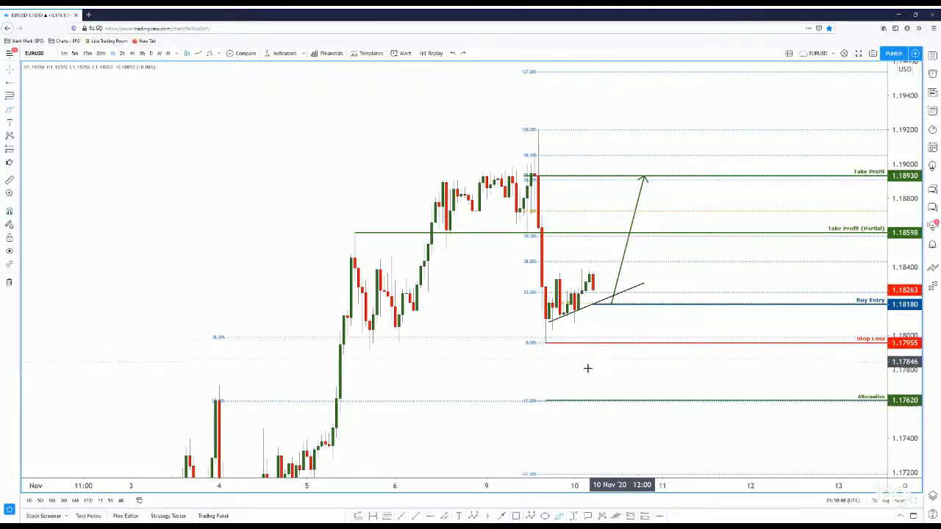
Step: Limit the Fib Retracement between the 9 Nov high at 1.19198 and low at 1.17955 to the 0.5 and -0.272 levels
double_click(549, 476)
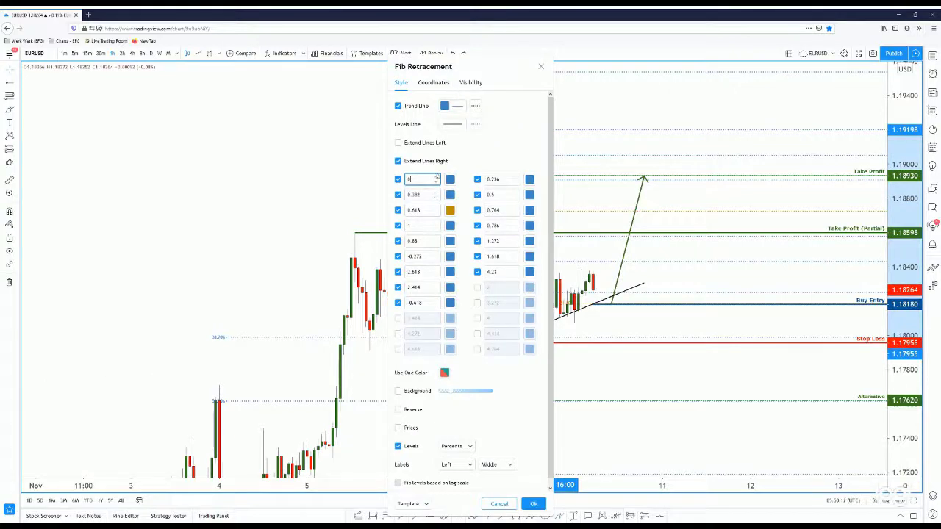
click(411, 504)
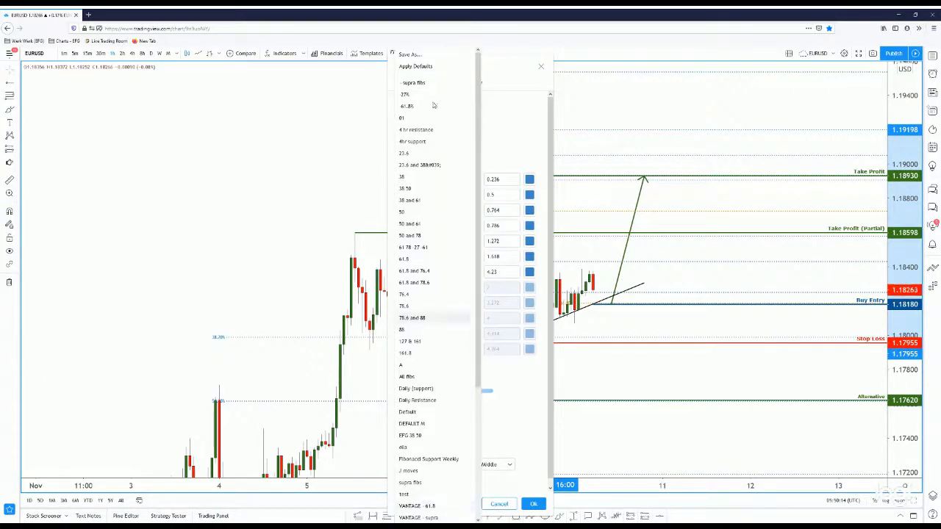
click(517, 96)
drag(504, 65, 213, 61)
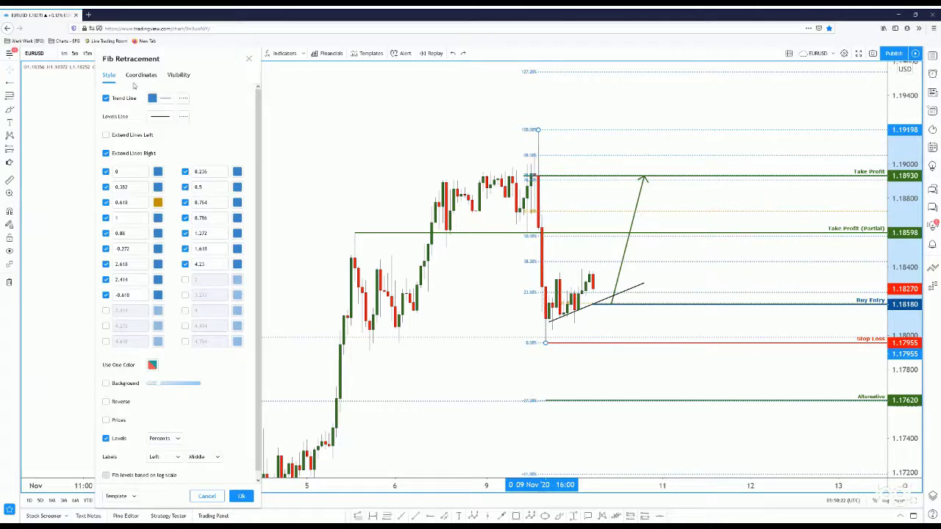
drag(265, 72, 238, 54)
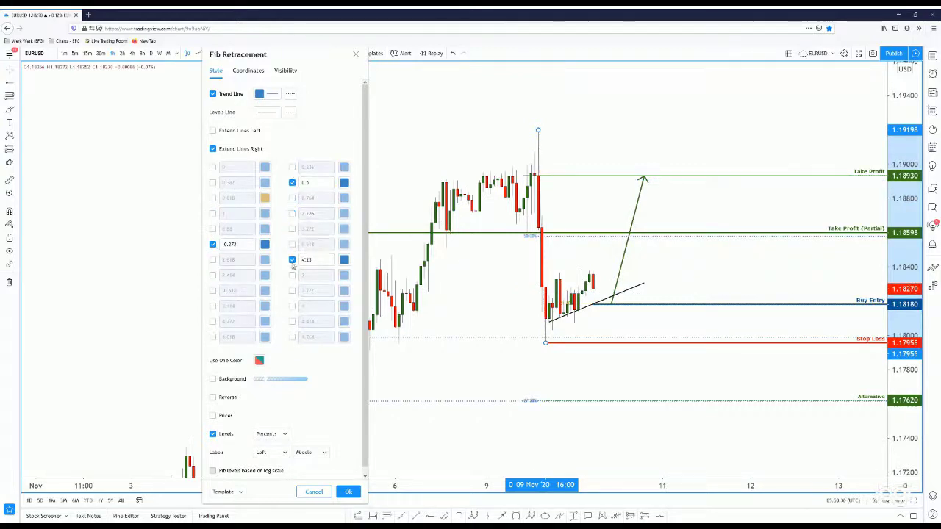
click(349, 492)
Step: Switch the chart to the 4h timeframe and compress the price scale to show the whole swing from mid-October
drag(442, 436, 463, 431)
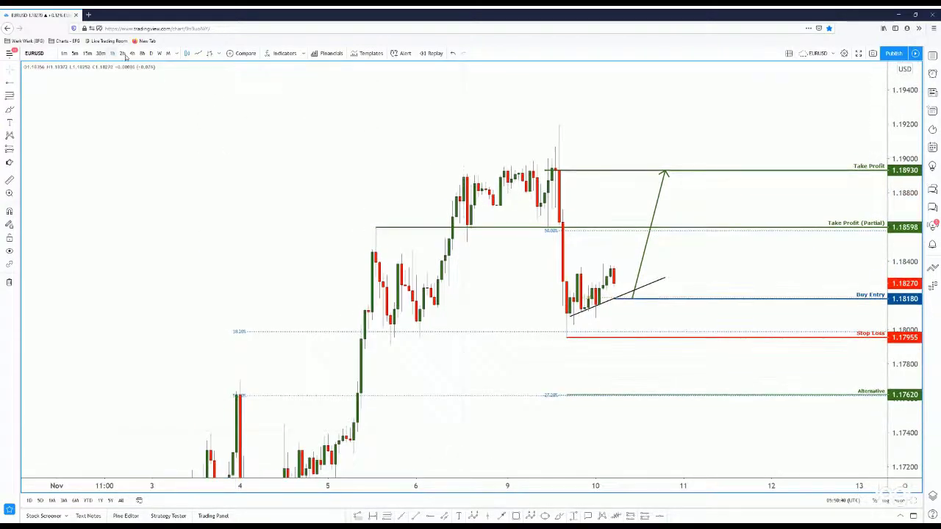
scroll(714, 382, down, 5)
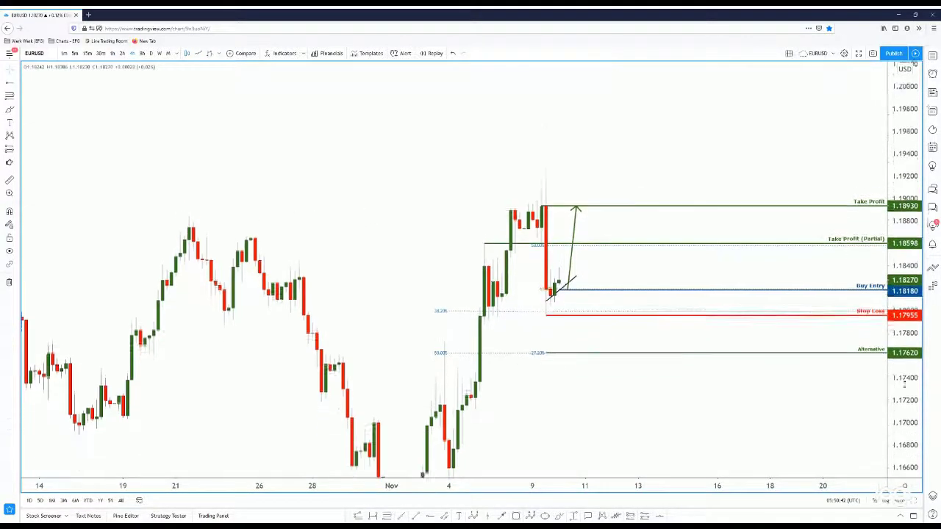
drag(627, 389, 648, 365)
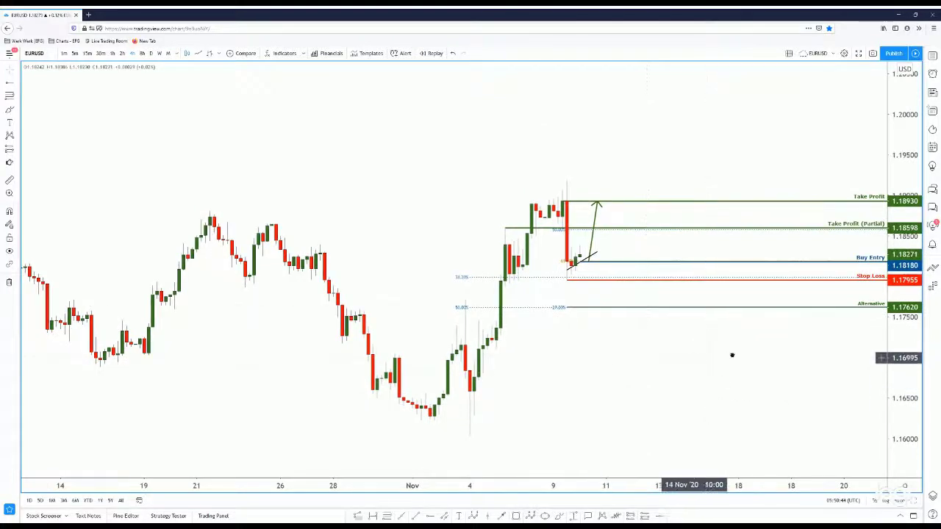
drag(733, 355, 750, 353)
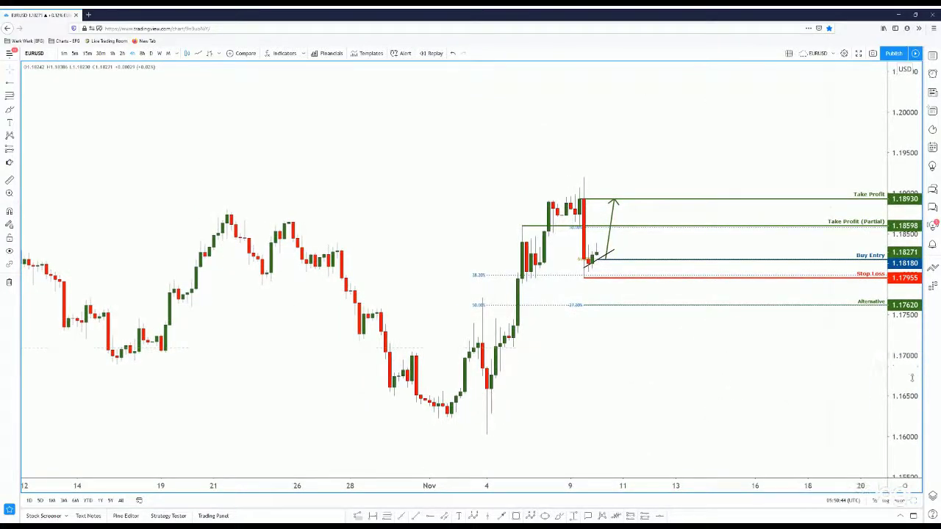
Step: Apply the saved indicator template with two EMAs and MACD, and remove the red EMA from the chart
click(371, 53)
click(397, 180)
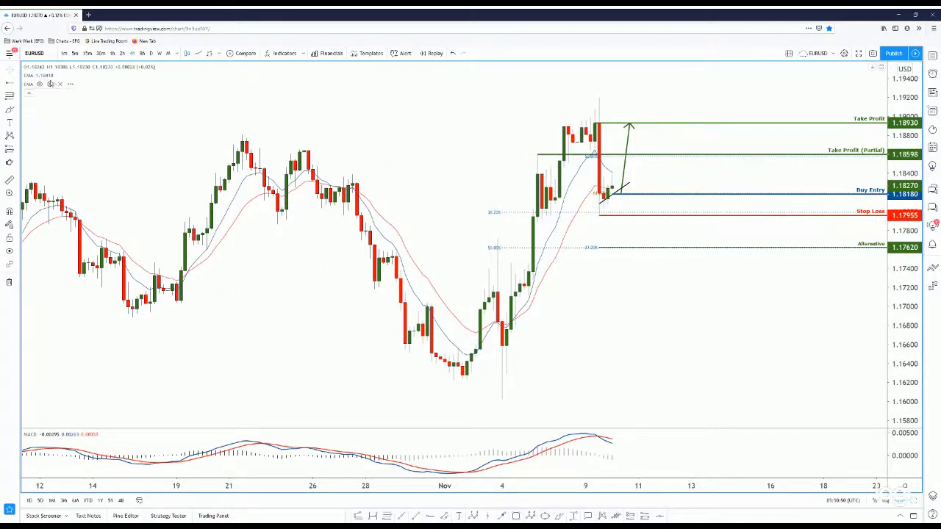
click(60, 83)
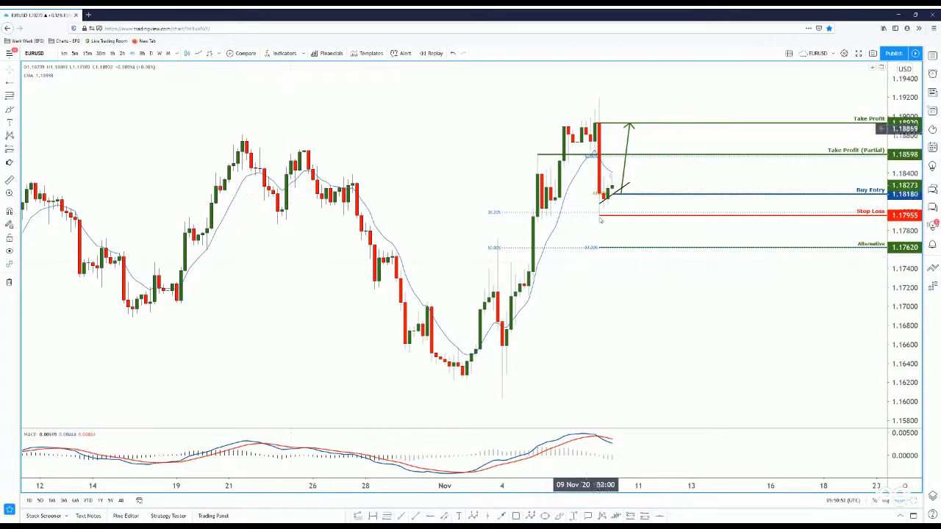